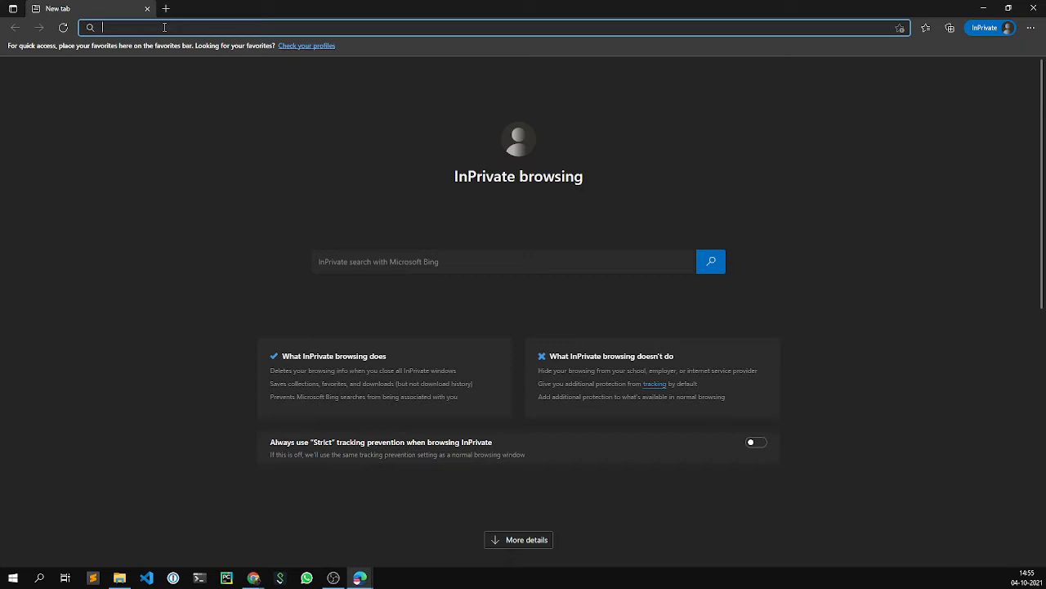
- Load portal.azure.com from the address bar's autocomplete suggestion
{"action": "type", "text": "porta"}
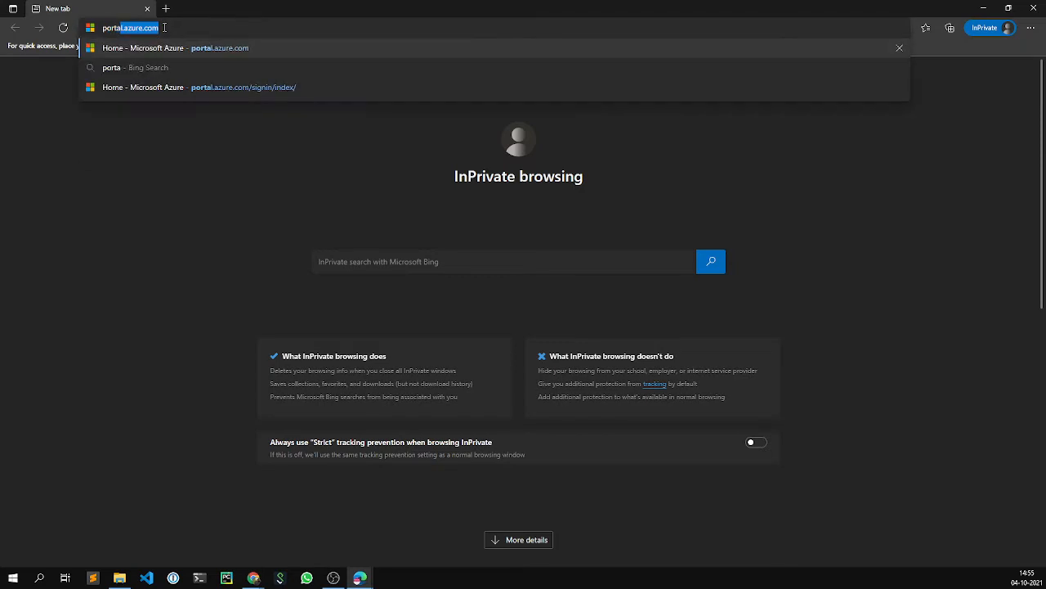
{"action": "key", "text": "Return"}
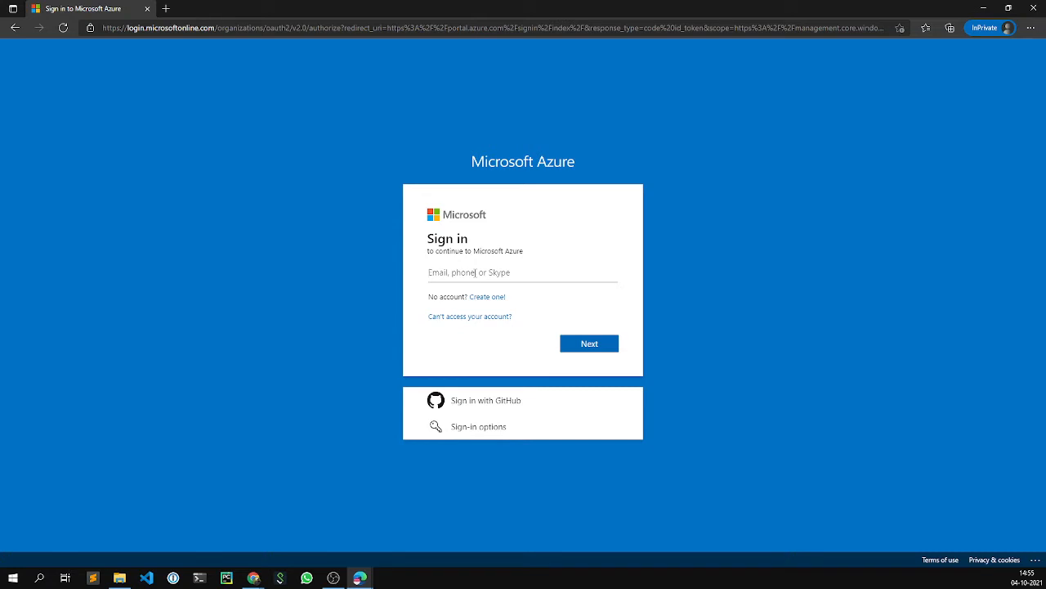
- Sign in with the saved account e-mail and the account password, choosing to stay signed in
{"action": "type", "text": "test"}
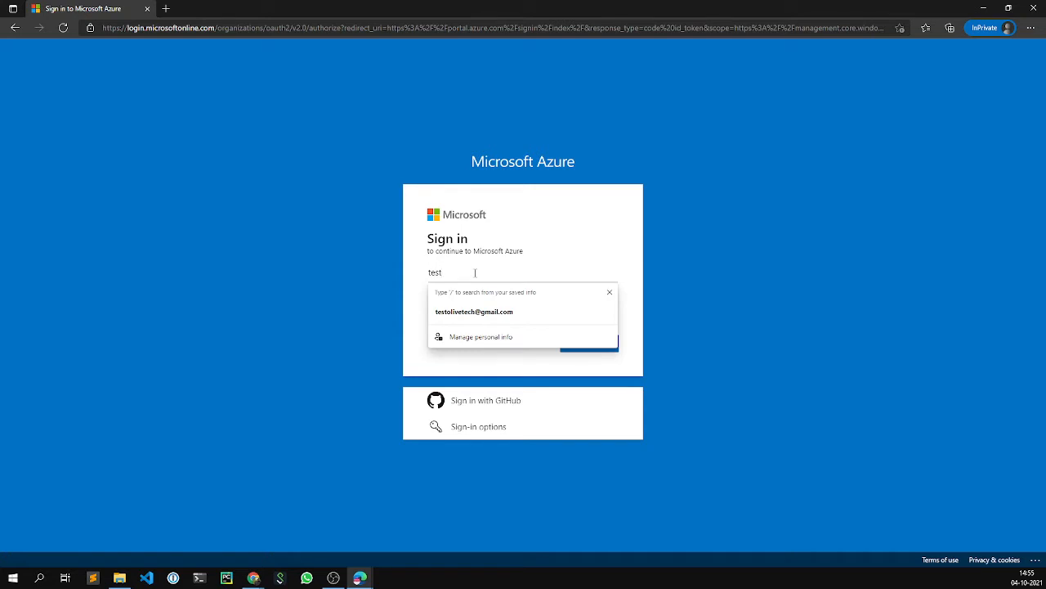
{"action": "key", "text": "Down"}
{"action": "key", "text": "Return"}
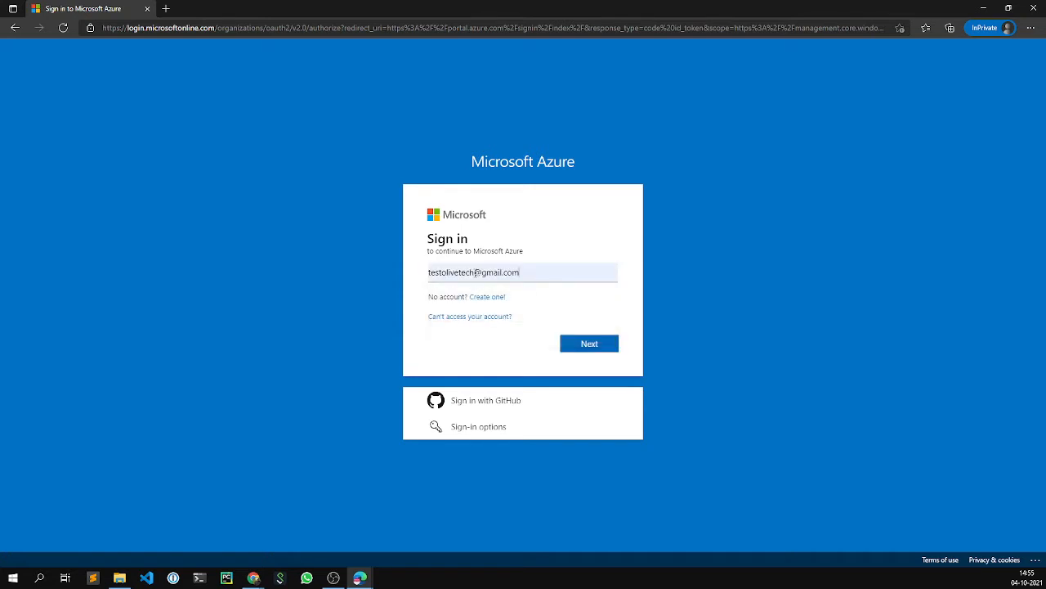
{"action": "left_click", "coordinate": [589, 343]}
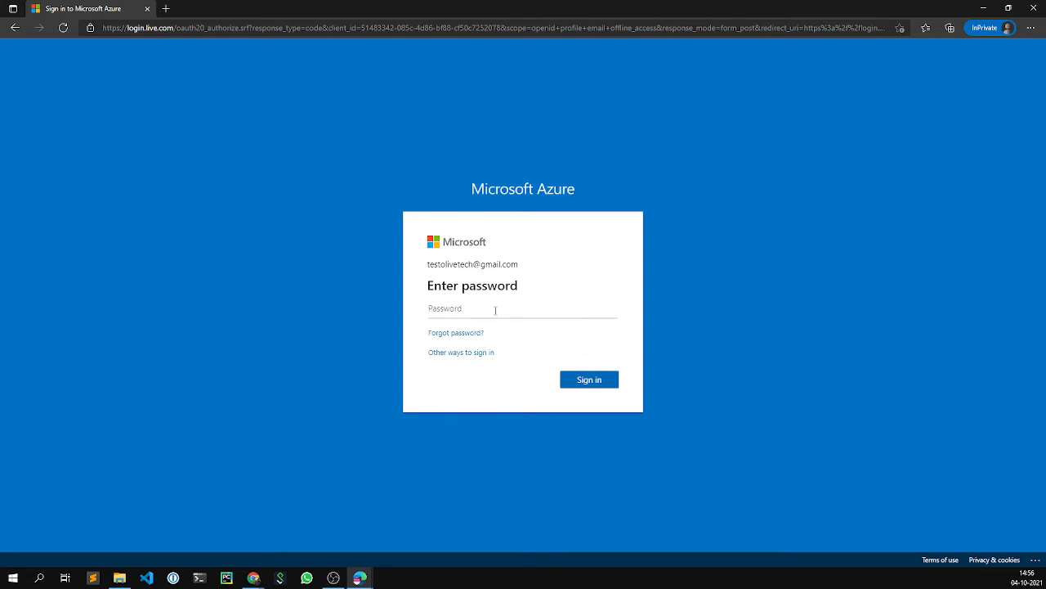
{"action": "type", "text": "•••••••••••••••••"}
{"action": "key", "text": "Return"}
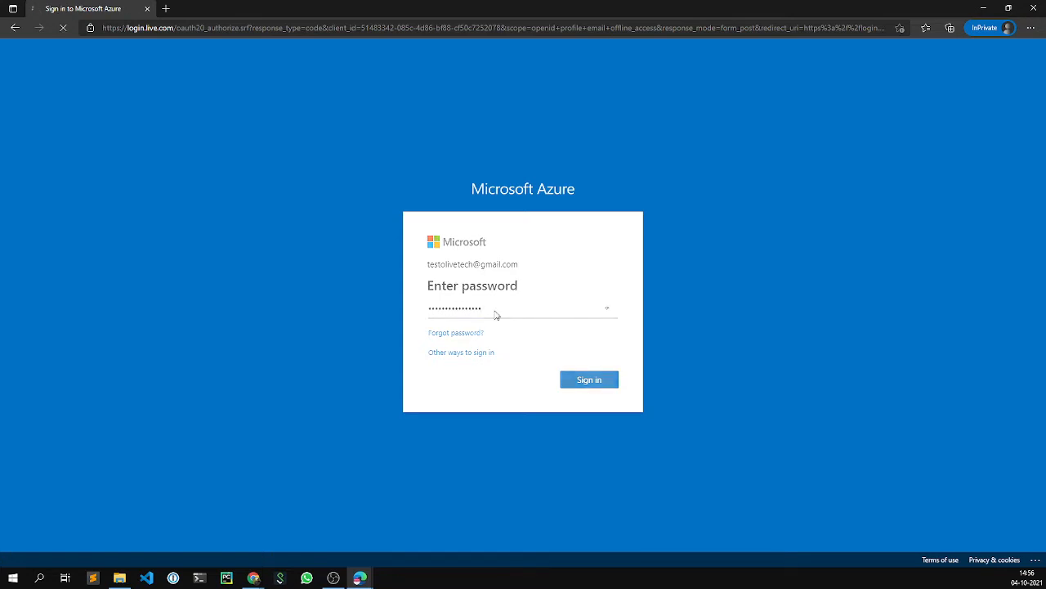
{"action": "left_click", "coordinate": [599, 383]}
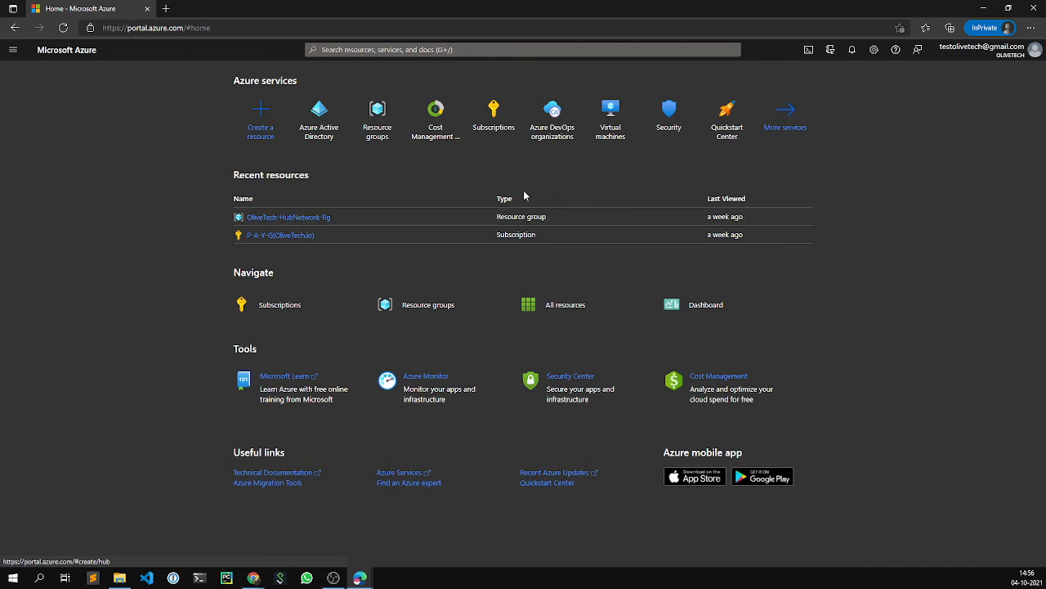
- View the signed-in account's details panel, then dismiss it
{"action": "left_click", "coordinate": [979, 55]}
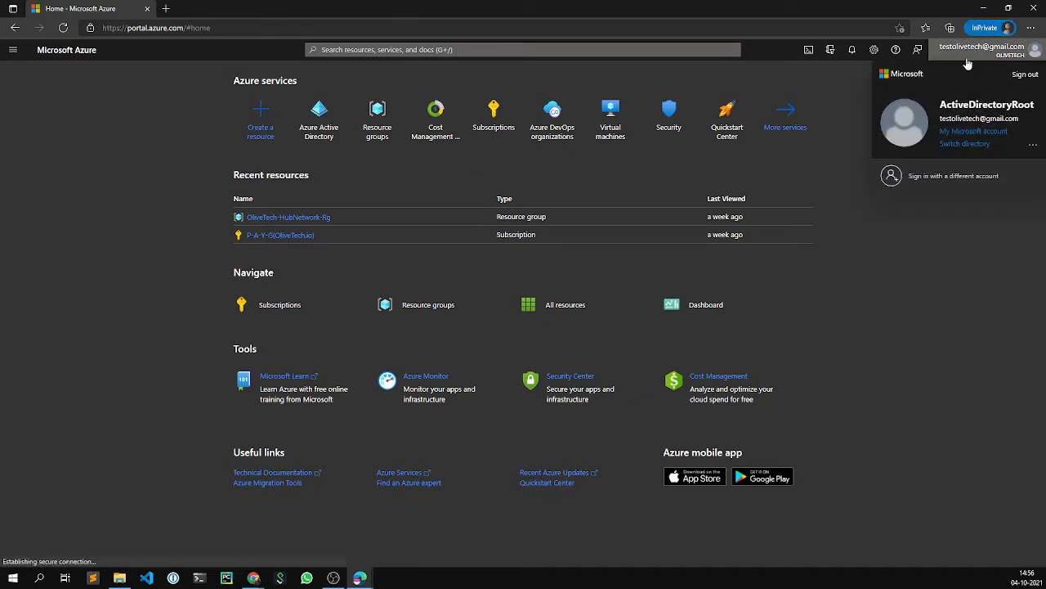
{"action": "left_click", "coordinate": [973, 57]}
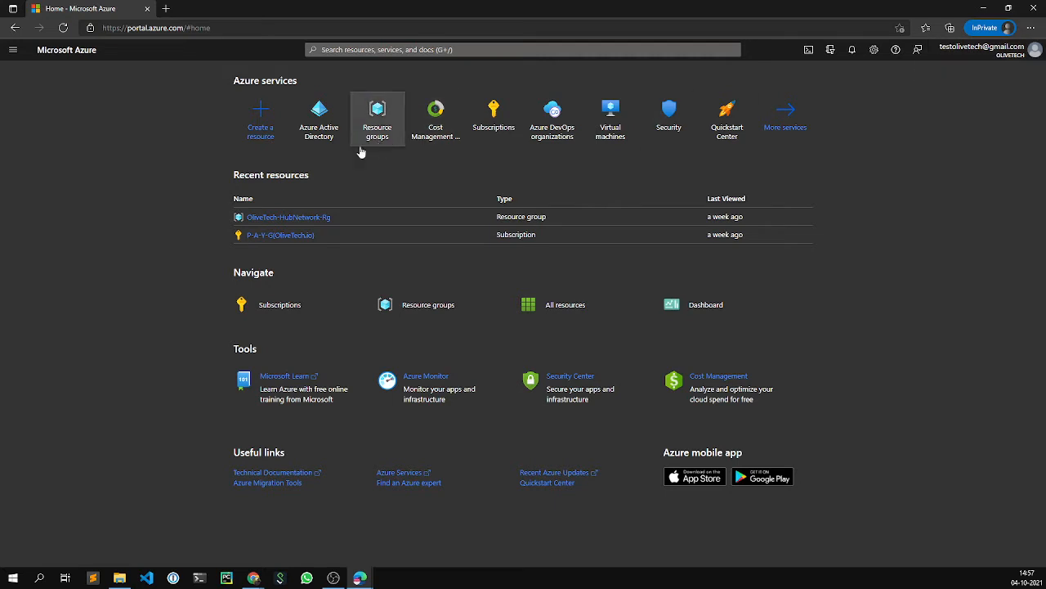
- Search 'Azure Active' in the top search bar and open Azure Active Directory
{"action": "left_click", "coordinate": [357, 49]}
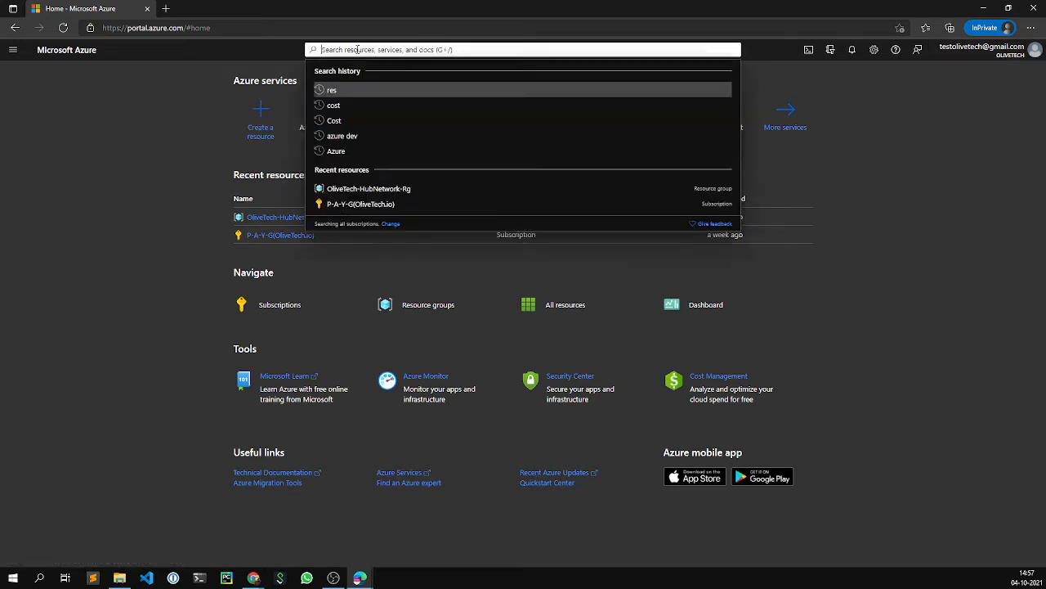
{"action": "type", "text": "Act"}
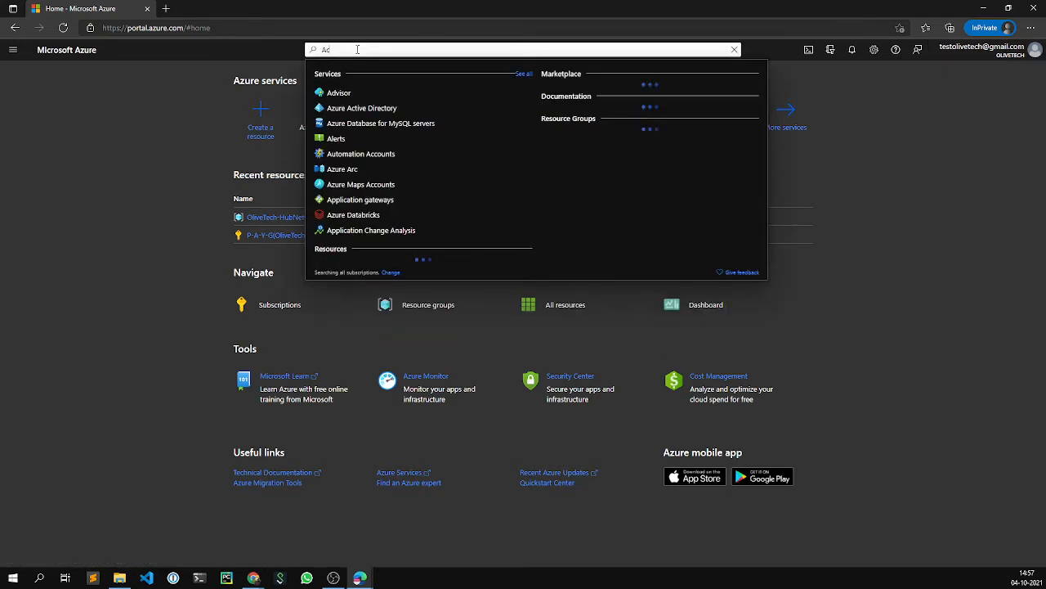
{"action": "key", "text": "BackSpace"}
{"action": "key", "text": "BackSpace"}
{"action": "type", "text": "z"}
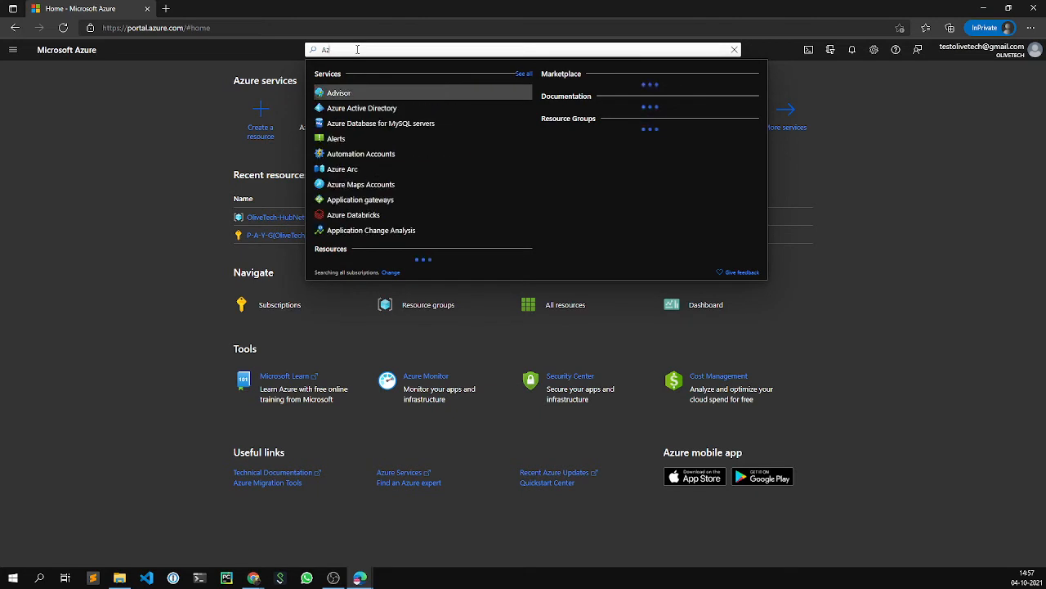
{"action": "type", "text": "ure Active"}
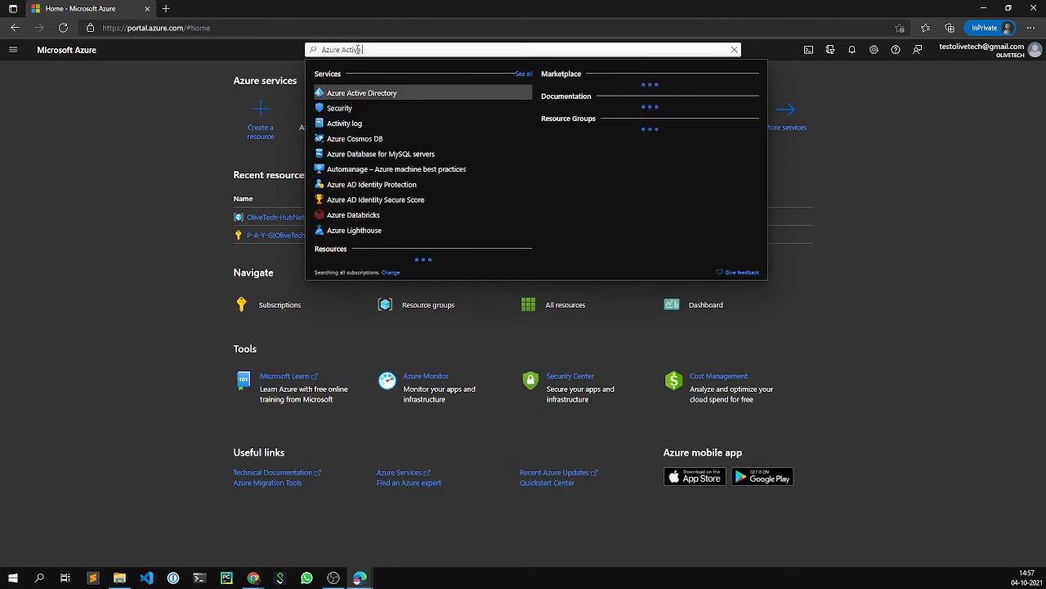
{"action": "left_click", "coordinate": [358, 95]}
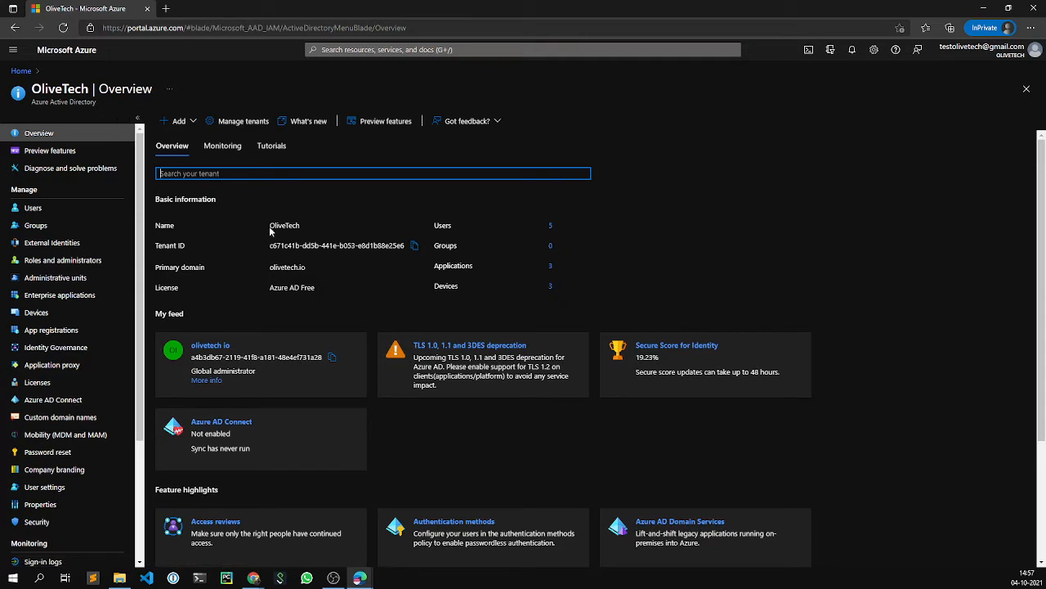
{"action": "left_click_drag", "start_coordinate": [269, 228], "coordinate": [345, 246]}
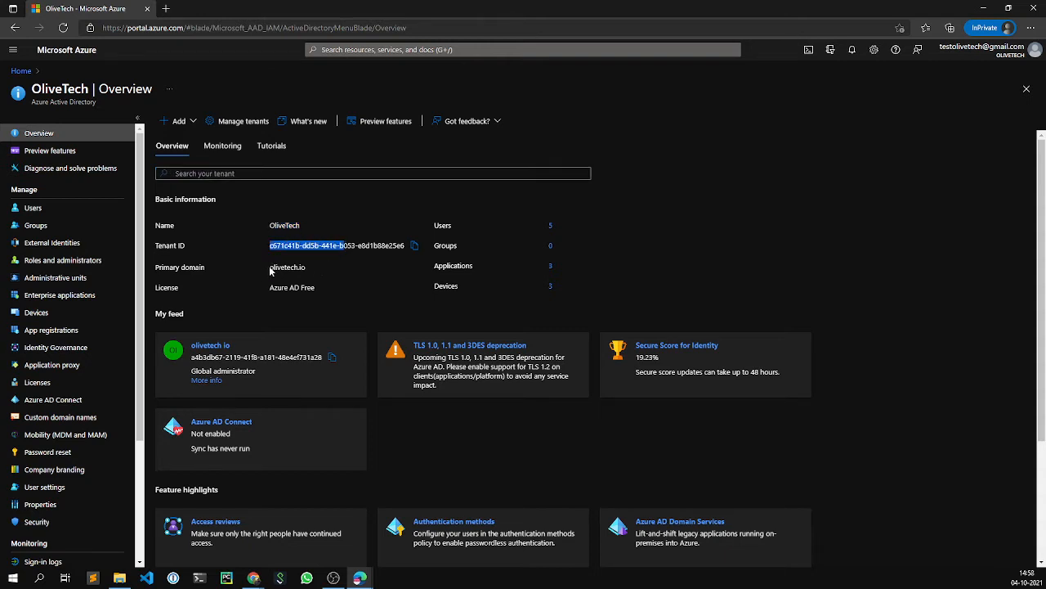
{"action": "left_click_drag", "start_coordinate": [269, 268], "coordinate": [312, 270]}
{"action": "left_click", "coordinate": [313, 270]}
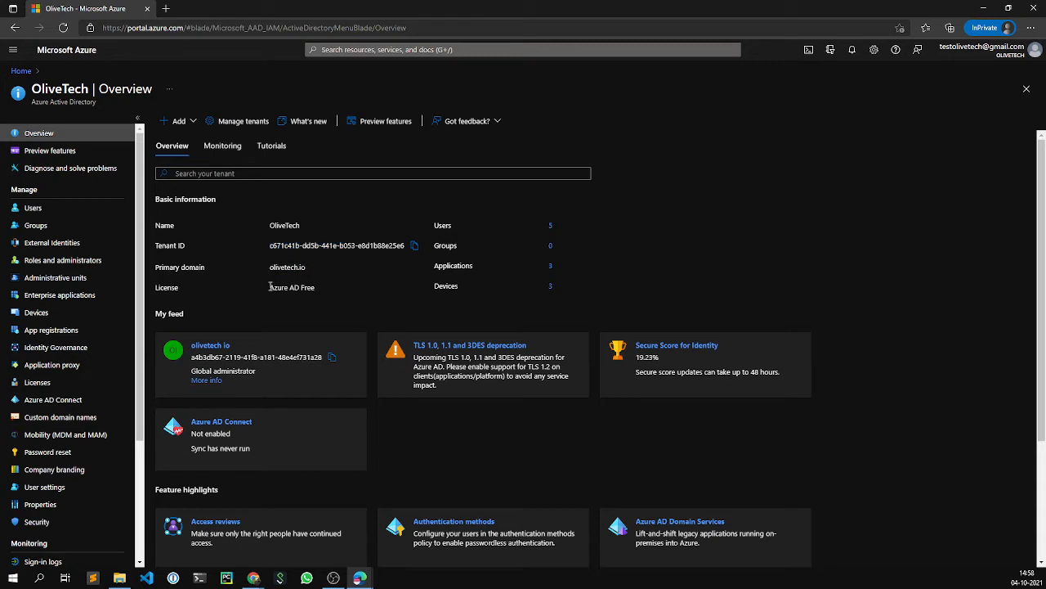
{"action": "left_click_drag", "start_coordinate": [270, 287], "coordinate": [316, 288]}
{"action": "left_click", "coordinate": [329, 297]}
- Open Manage tenants and tick then untick the Default Directory checkbox
{"action": "left_click", "coordinate": [223, 124]}
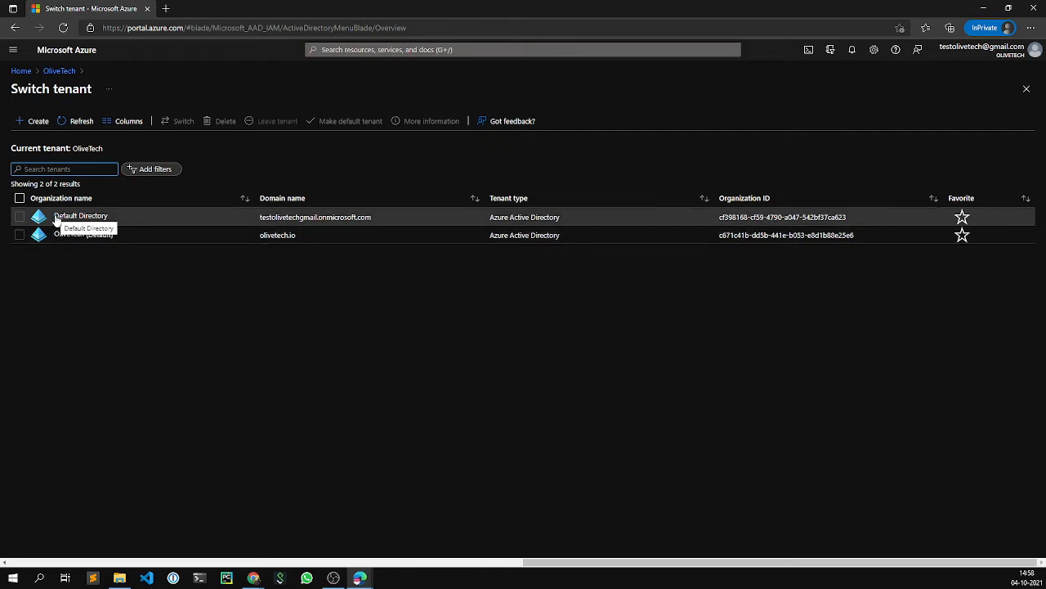
{"action": "left_click", "coordinate": [20, 217]}
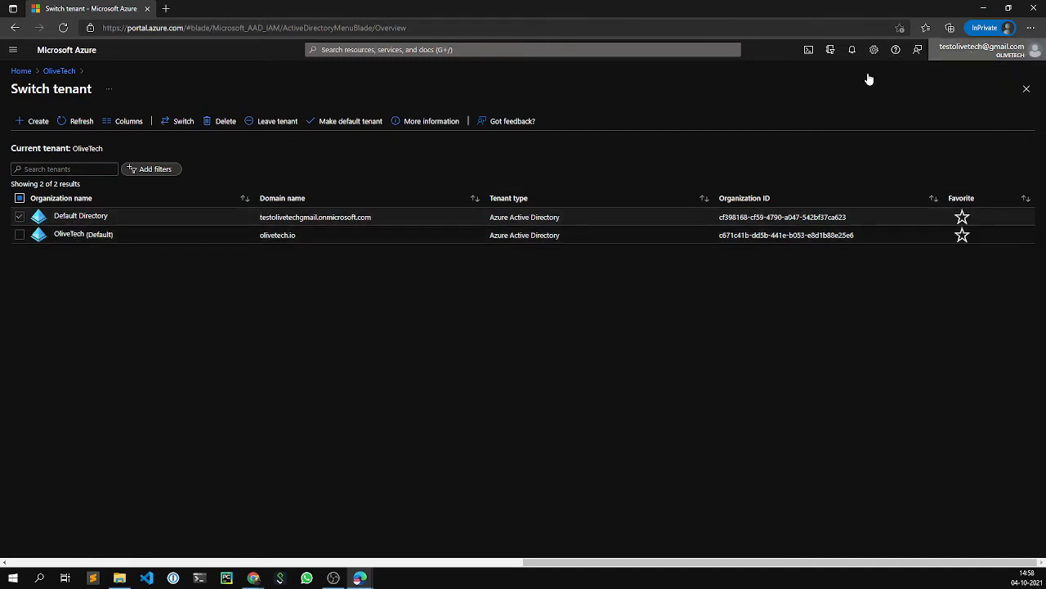
{"action": "left_click", "coordinate": [16, 218]}
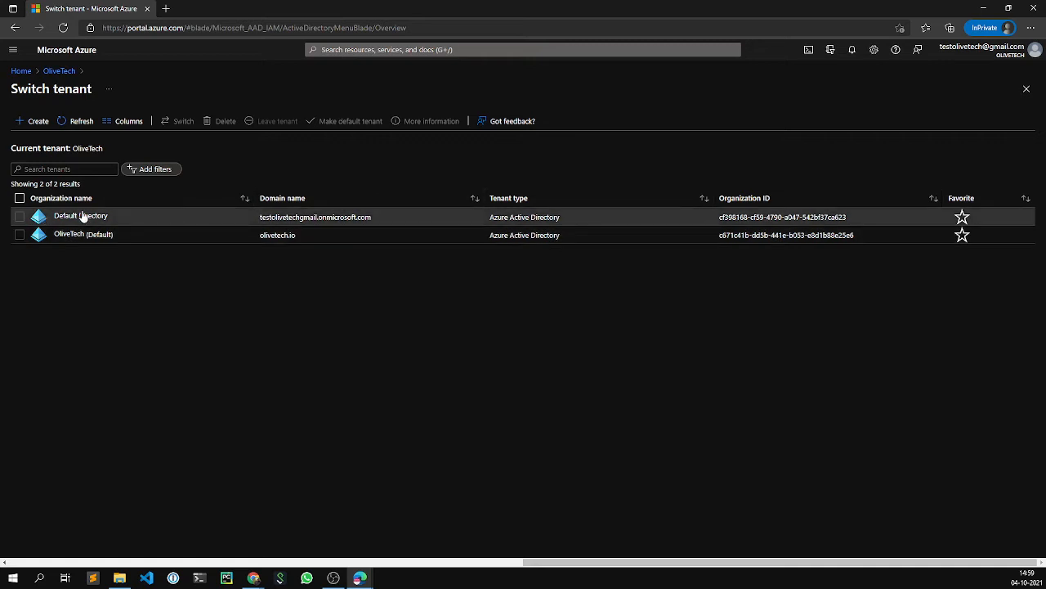
- Make Default Directory the default tenant and confirm with Yes
{"action": "left_click", "coordinate": [20, 218]}
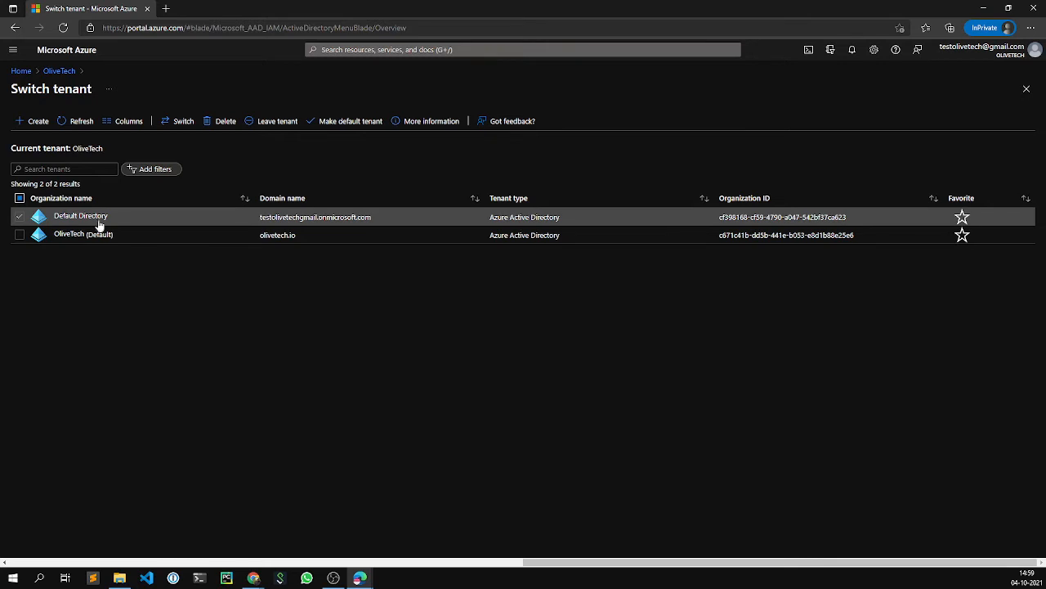
{"action": "left_click", "coordinate": [350, 123]}
{"action": "left_click", "coordinate": [30, 166]}
- Highlight Default Directory's onmicrosoft.com domain, then select the OliveTech tenant row instead
{"action": "left_click_drag", "start_coordinate": [261, 221], "coordinate": [318, 220]}
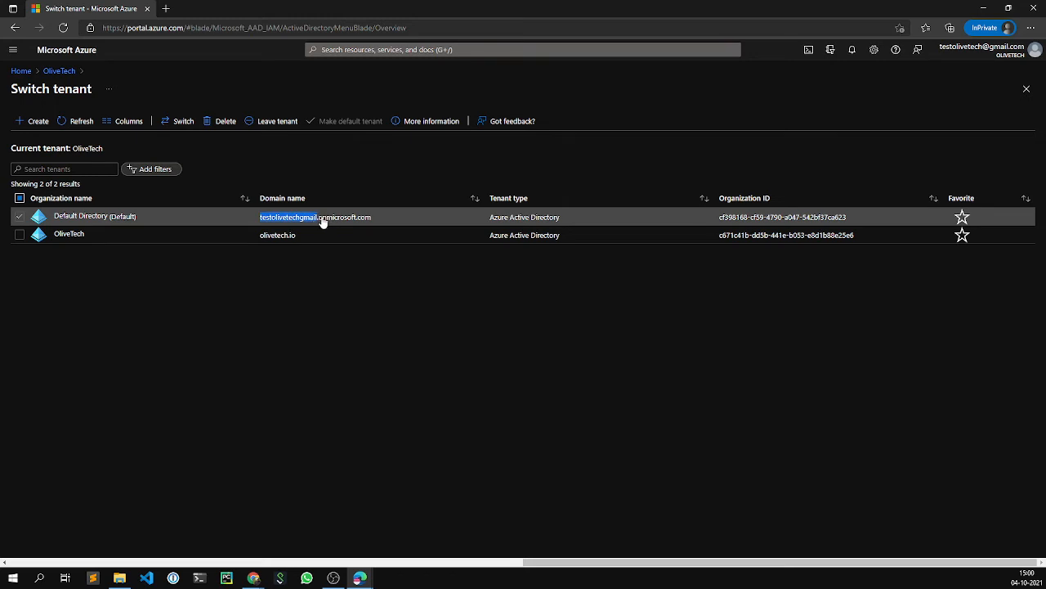
{"action": "left_click", "coordinate": [320, 224]}
{"action": "left_click_drag", "start_coordinate": [320, 223], "coordinate": [372, 218]}
{"action": "left_click_drag", "start_coordinate": [319, 221], "coordinate": [260, 219]}
{"action": "left_click_drag", "start_coordinate": [262, 223], "coordinate": [374, 218]}
{"action": "left_click", "coordinate": [394, 344]}
{"action": "left_click", "coordinate": [24, 216]}
{"action": "left_click", "coordinate": [22, 236]}
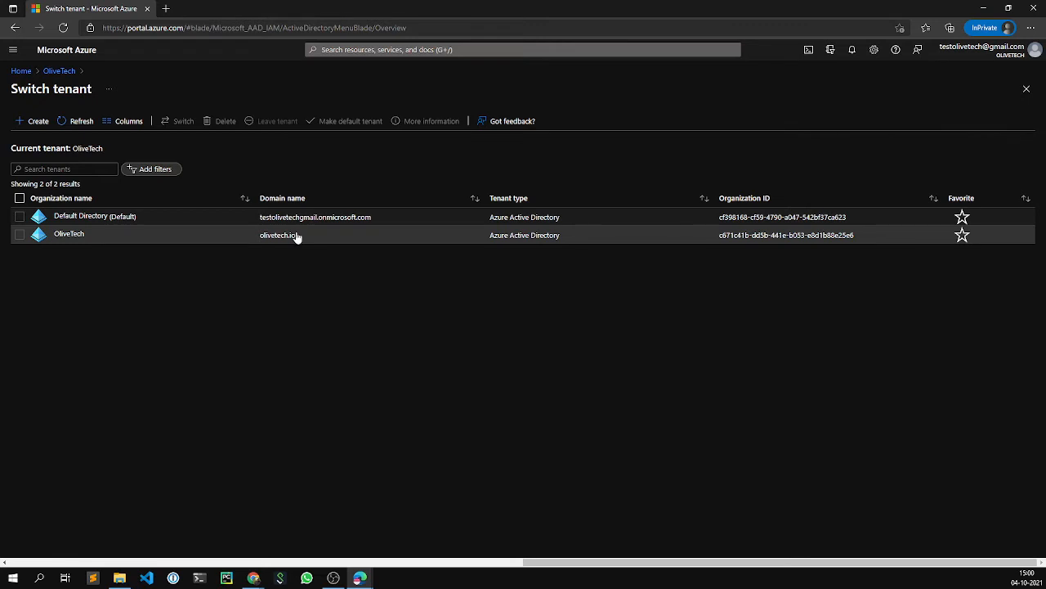
- Note the olivetech.io domain, glance at Default Directory's details, then start a new tenant
{"action": "left_click_drag", "start_coordinate": [295, 236], "coordinate": [263, 238]}
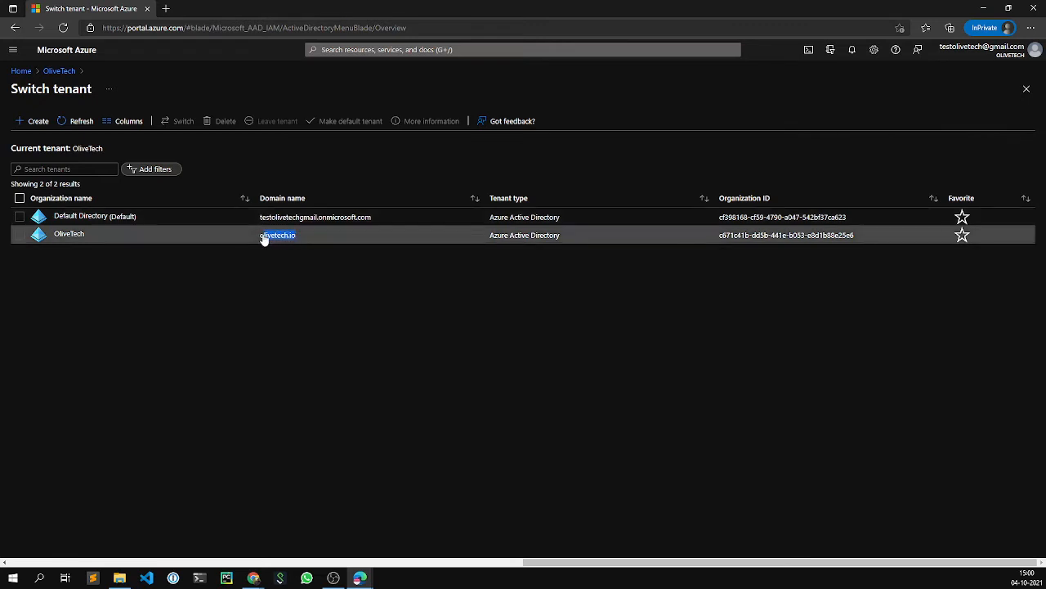
{"action": "left_click", "coordinate": [259, 254]}
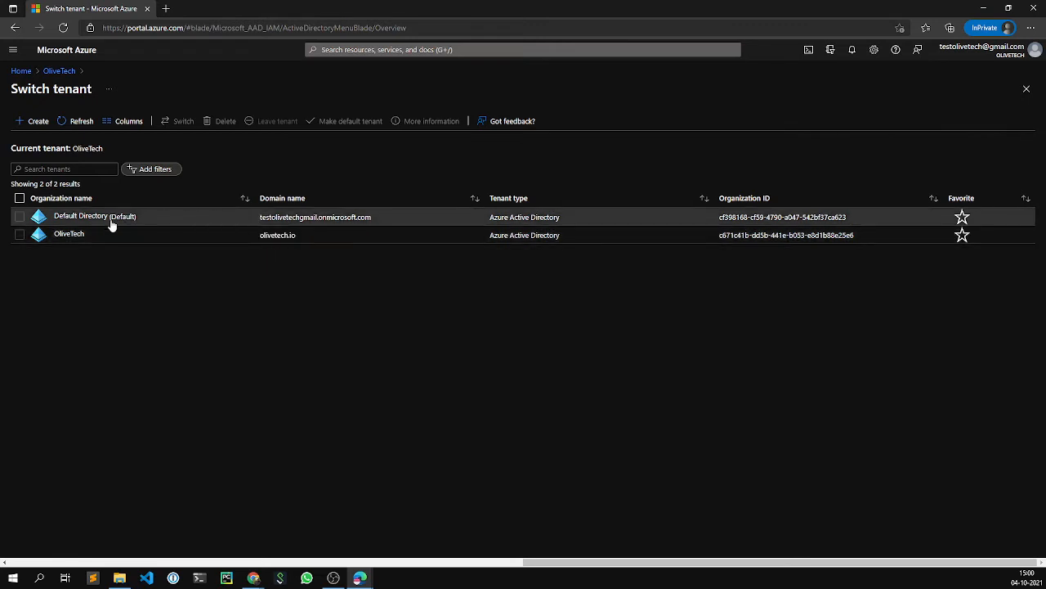
{"action": "left_click", "coordinate": [26, 219]}
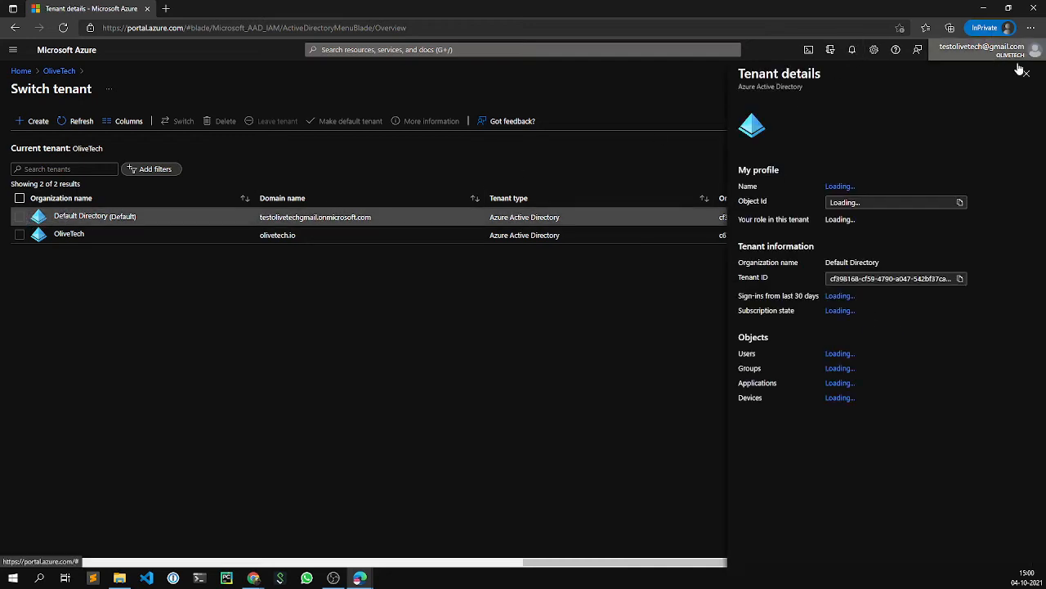
{"action": "left_click", "coordinate": [1026, 74]}
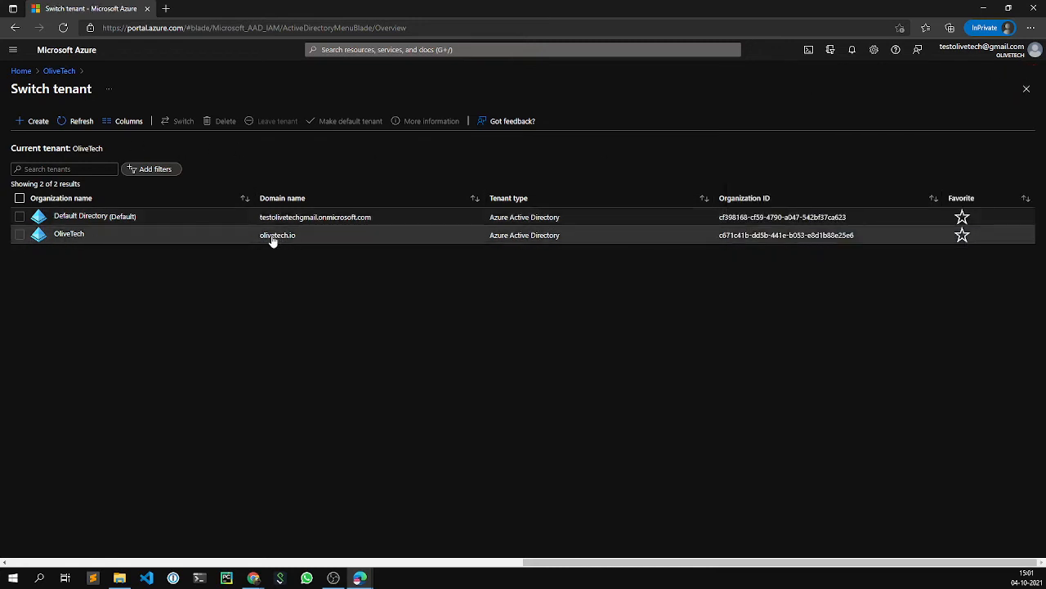
{"action": "left_click", "coordinate": [26, 123]}
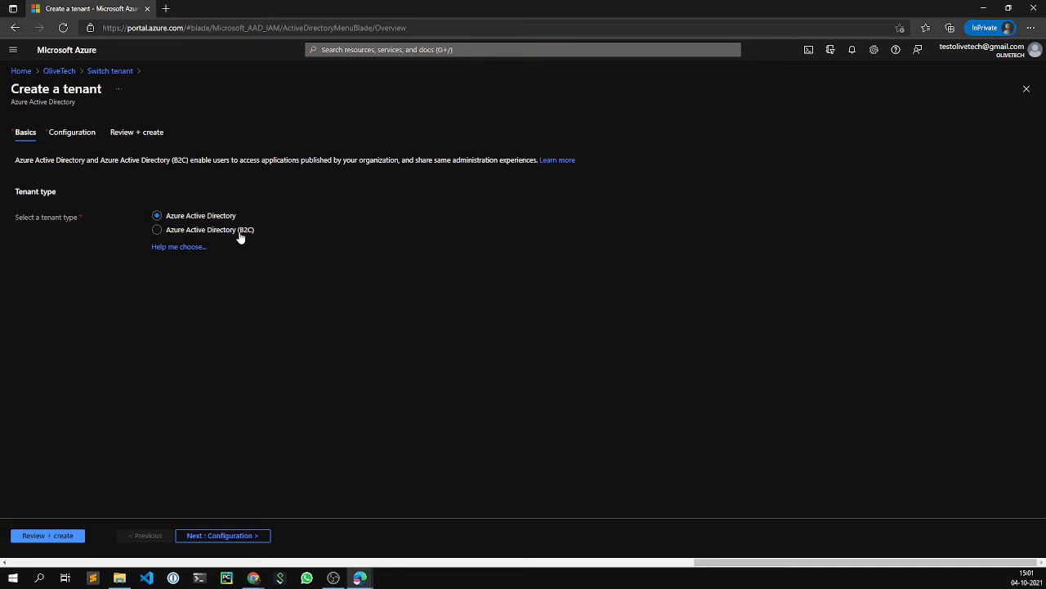
{"action": "double_click", "coordinate": [47, 192]}
{"action": "left_click_drag", "start_coordinate": [79, 194], "coordinate": [2, 197]}
{"action": "left_click", "coordinate": [233, 336]}
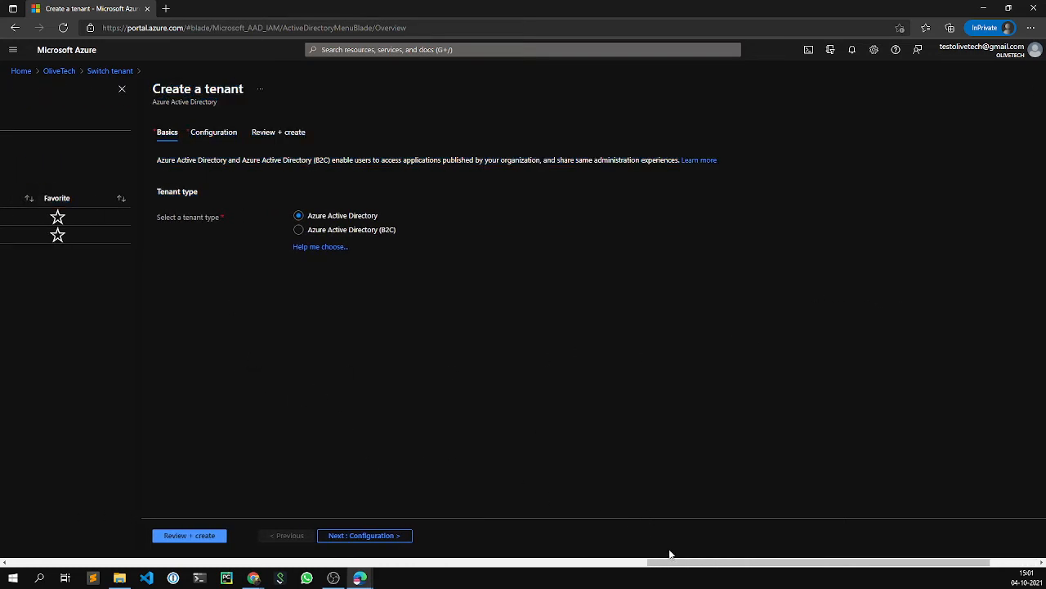
{"action": "left_click_drag", "start_coordinate": [677, 563], "coordinate": [723, 562]}
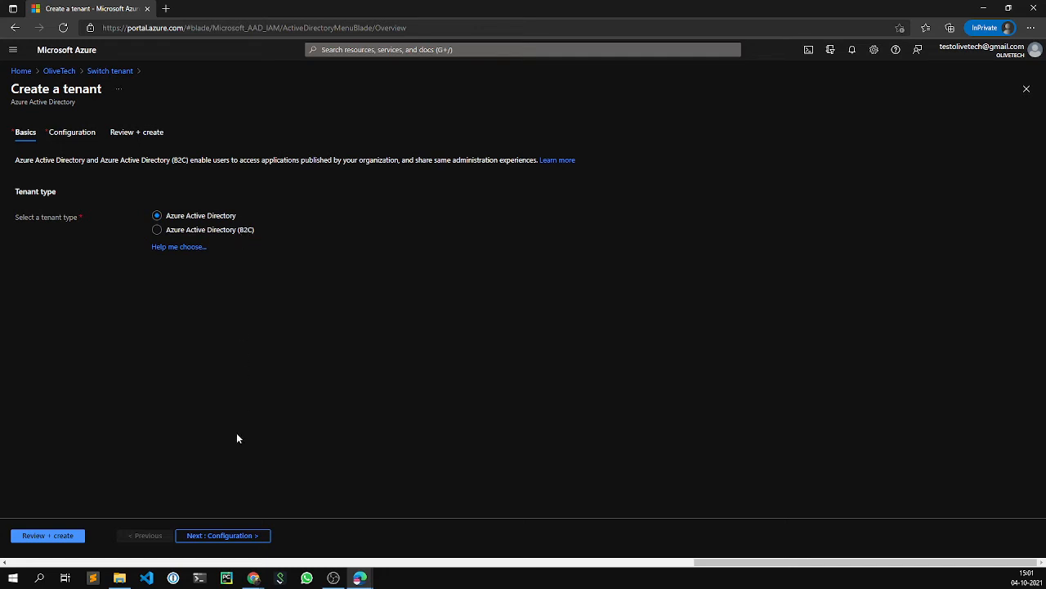
{"action": "left_click", "coordinate": [229, 536]}
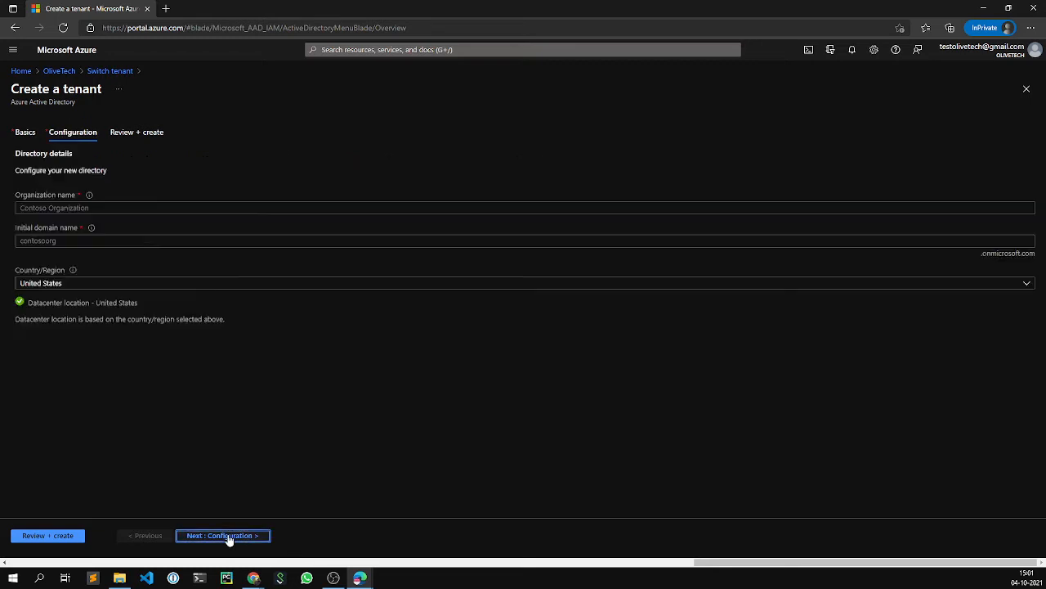
- Enter organization name 'OliveTech Research & Development' and initial domain name 'olivetech'
{"action": "left_click", "coordinate": [175, 204]}
{"action": "type", "text": "Olivete"}
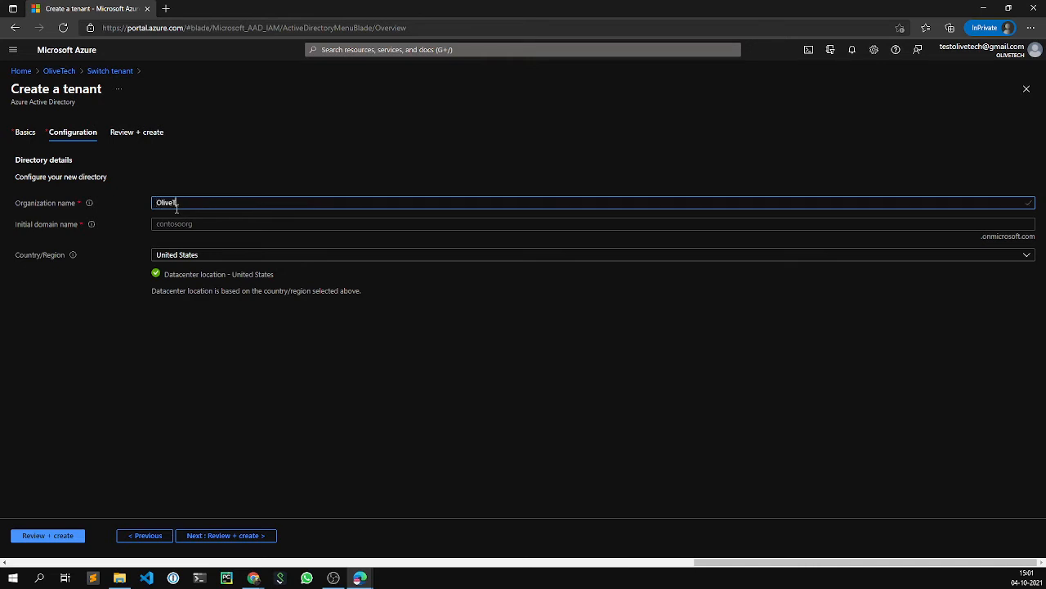
{"action": "type", "text": "ech"}
{"action": "type", "text": " Res"}
{"action": "type", "text": "earch an"}
{"action": "key", "text": "BackSpace"}
{"action": "type", "text": "& Dvelop"}
{"action": "key", "text": "BackSpace"}
{"action": "key", "text": "BackSpace"}
{"action": "key", "text": "BackSpace"}
{"action": "key", "text": "BackSpace"}
{"action": "key", "text": "BackSpace"}
{"action": "type", "text": "evelopmen"}
{"action": "left_click", "coordinate": [175, 227]}
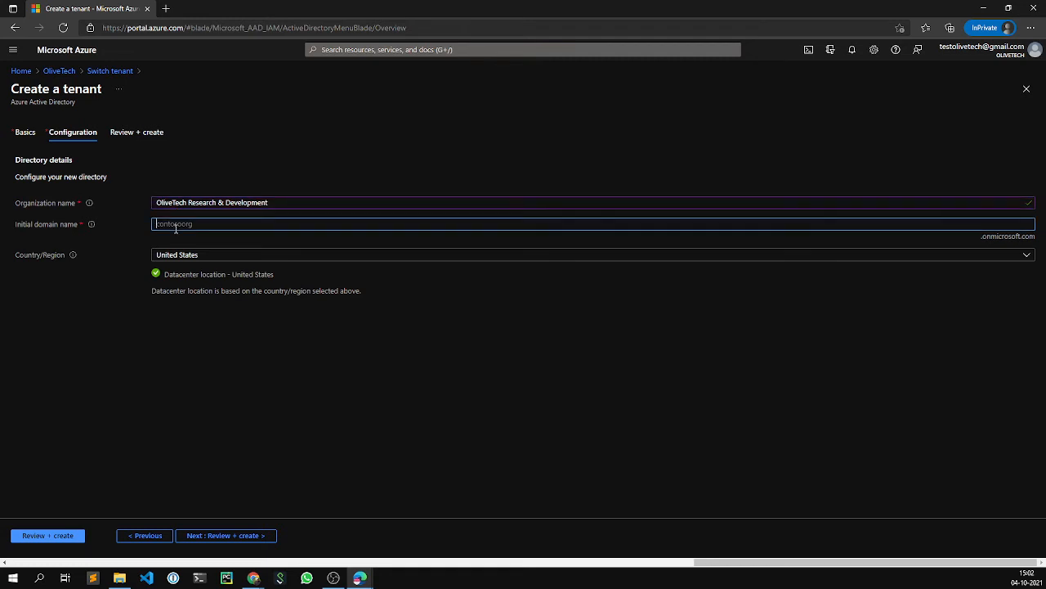
{"action": "type", "text": "olivetech"}
- After the already-in-use error, change the domain to olivetechRnD, accepted as olivetechRnD.onmicrosoft.com
{"action": "left_click", "coordinate": [633, 387]}
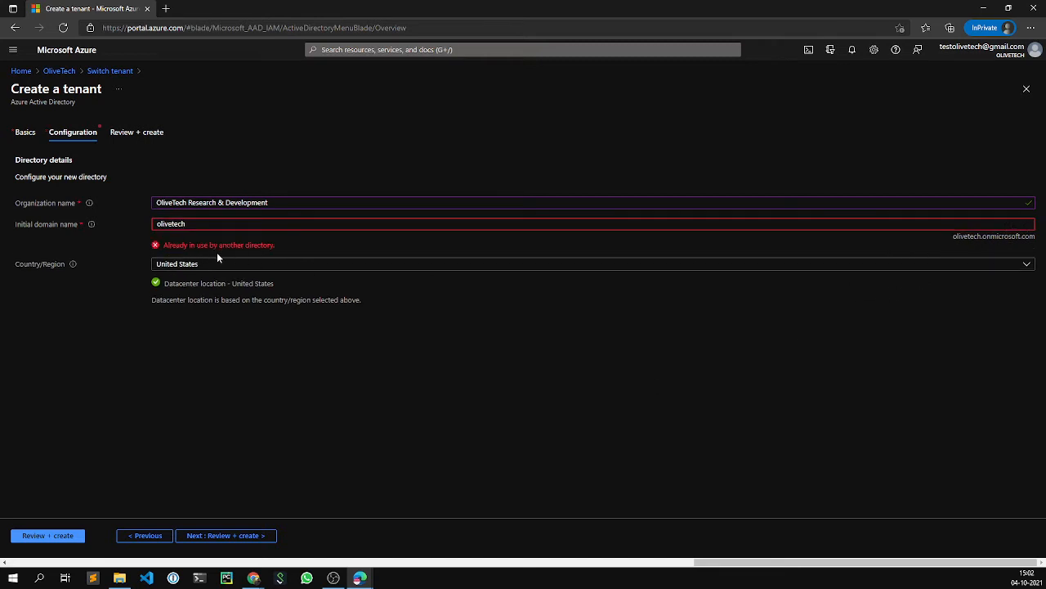
{"action": "left_click_drag", "start_coordinate": [164, 246], "coordinate": [219, 250]}
{"action": "left_click", "coordinate": [270, 249]}
{"action": "left_click", "coordinate": [213, 224]}
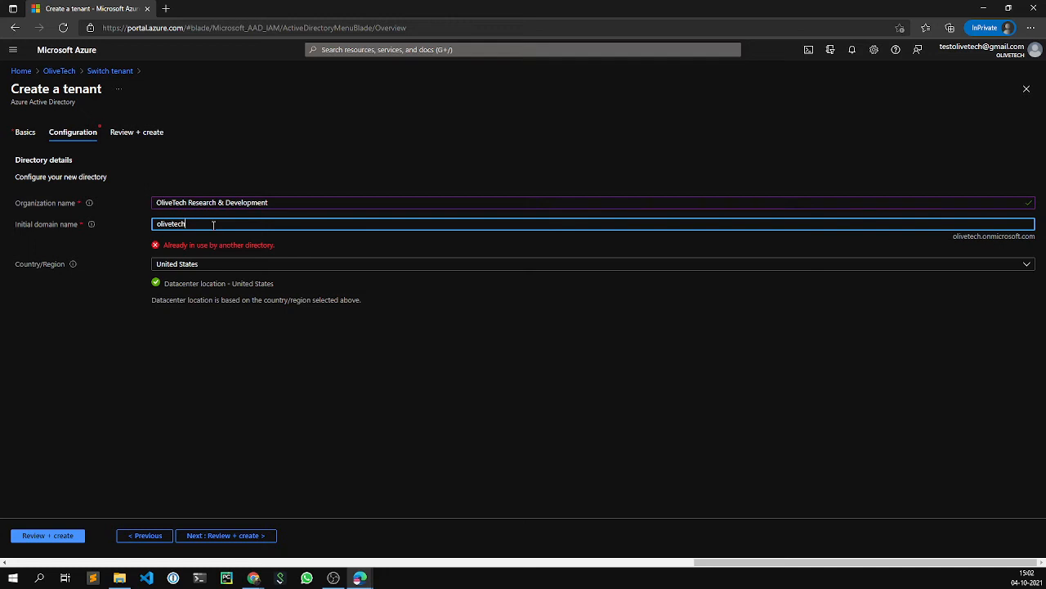
{"action": "type", "text": "RnD"}
{"action": "left_click", "coordinate": [735, 431]}
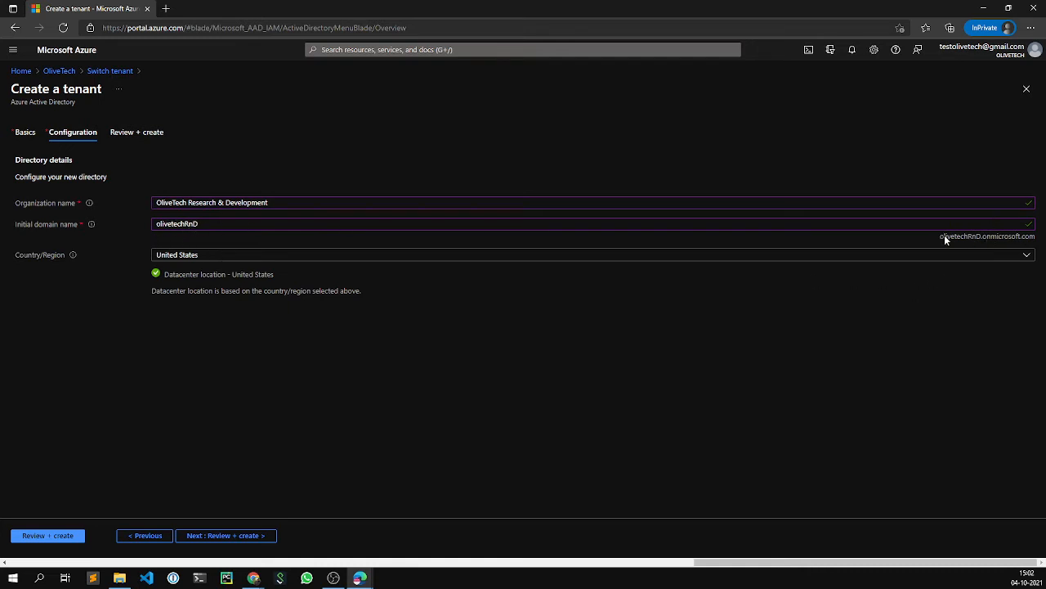
{"action": "left_click_drag", "start_coordinate": [940, 237], "coordinate": [1035, 243]}
{"action": "triple_click", "coordinate": [1034, 237]}
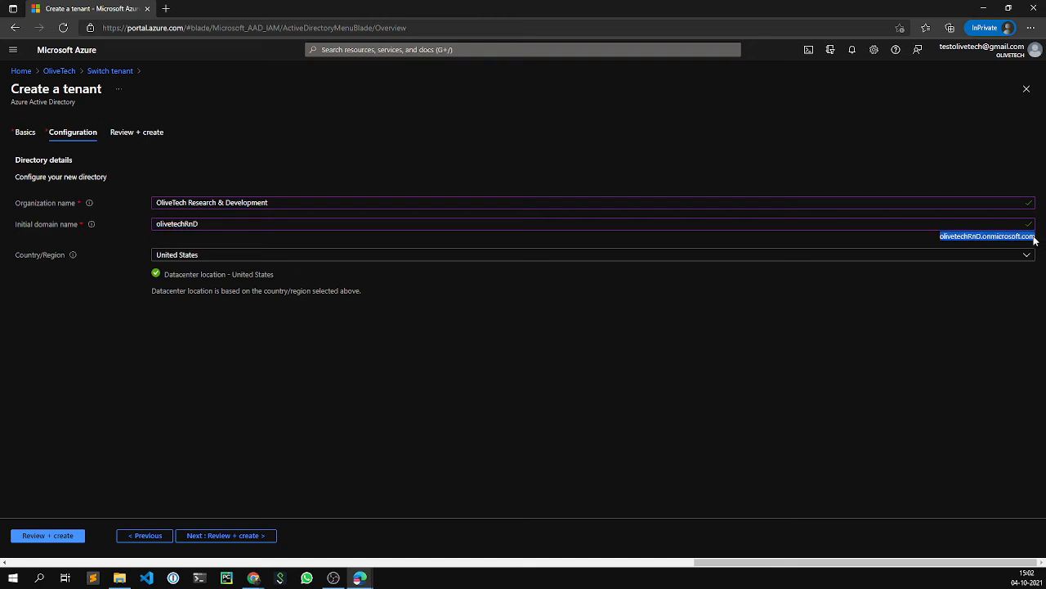
{"action": "left_click", "coordinate": [651, 385]}
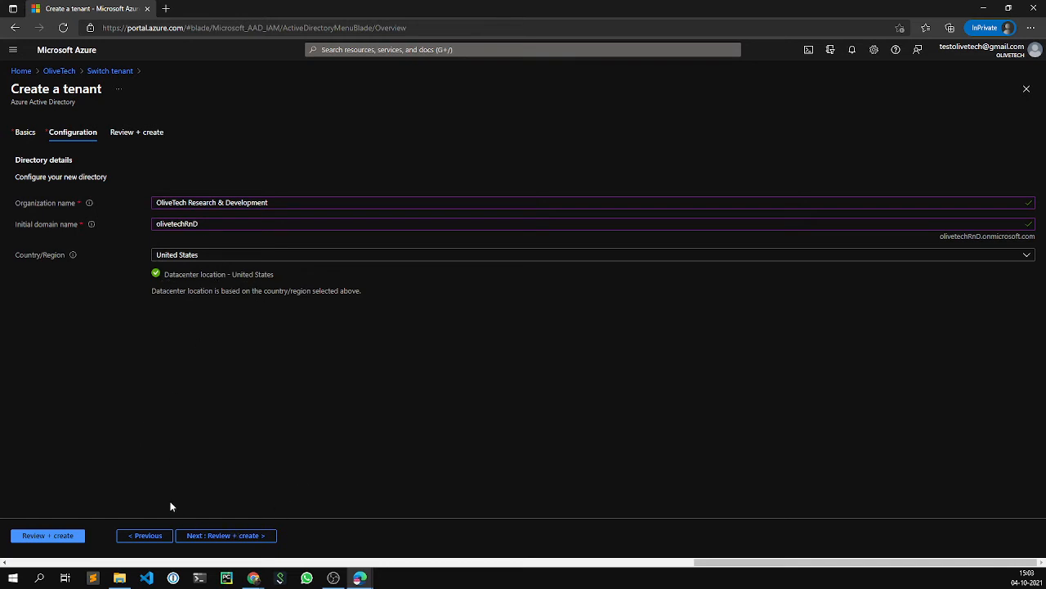
- Review the tenant settings, note Validation passed, and choose Create
{"action": "left_click", "coordinate": [222, 537]}
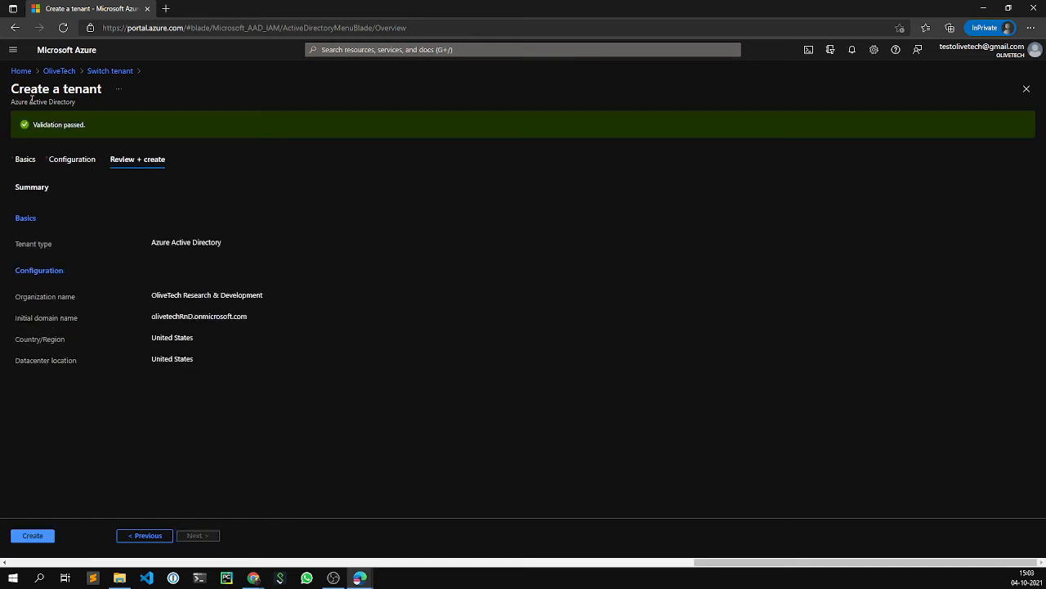
{"action": "left_click_drag", "start_coordinate": [105, 129], "coordinate": [33, 126]}
{"action": "left_click", "coordinate": [121, 391]}
{"action": "left_click", "coordinate": [32, 535]}
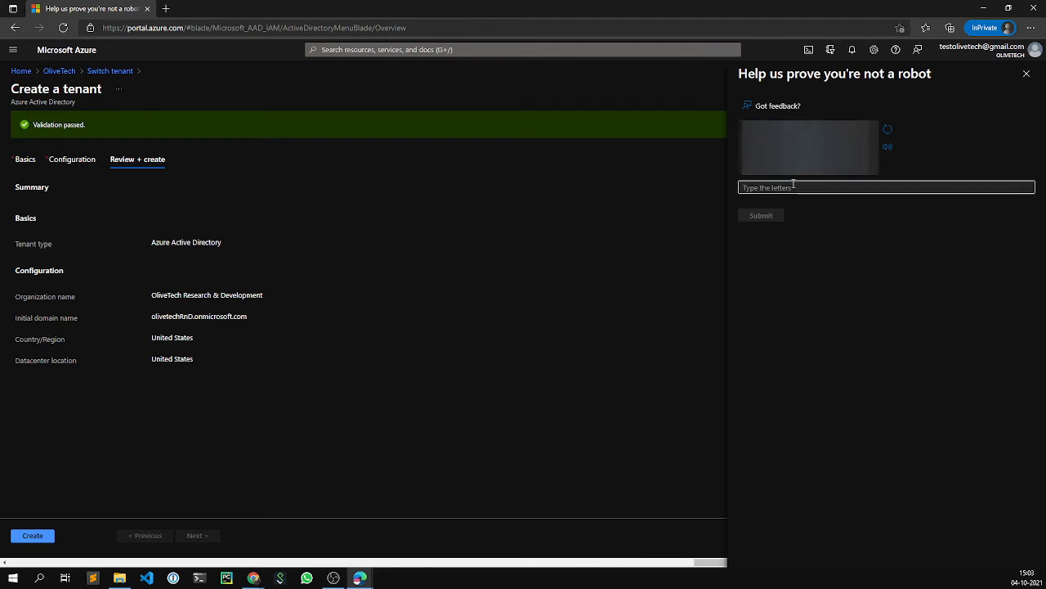
- Enter the captcha verification letters and submit, starting the tenant creation
{"action": "left_click", "coordinate": [793, 187]}
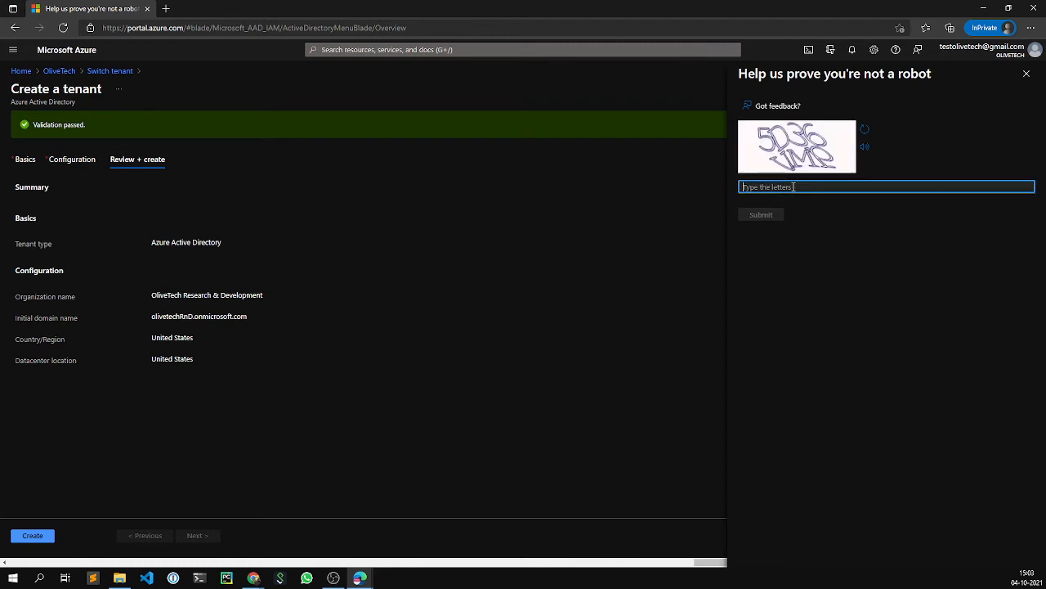
{"action": "type", "text": "5D3"}
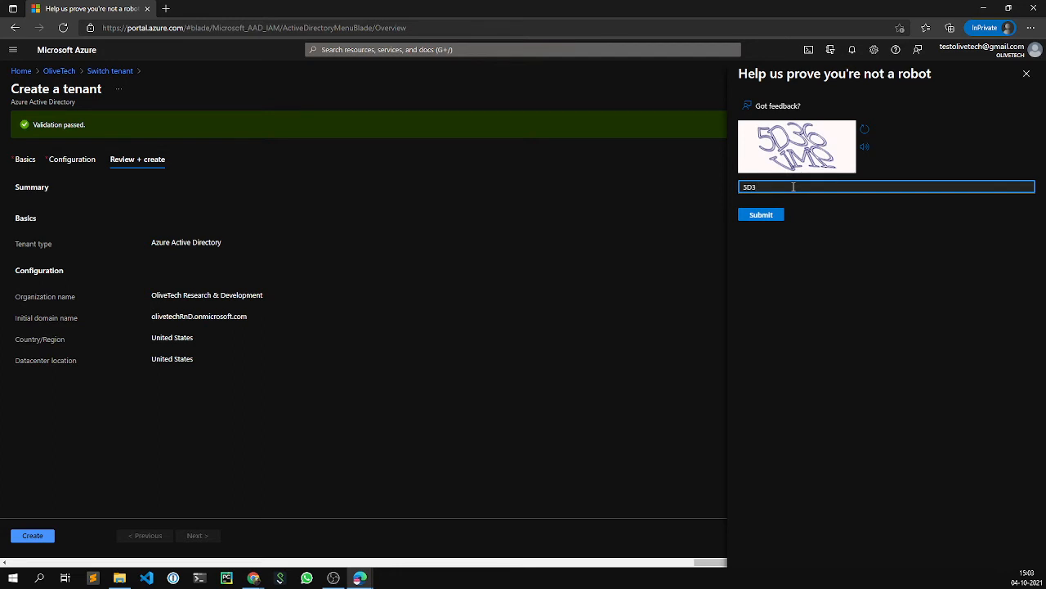
{"action": "type", "text": "6VMP"}
{"action": "key", "text": "BackSpace"}
{"action": "type", "text": "p"}
{"action": "left_click", "coordinate": [762, 216]}
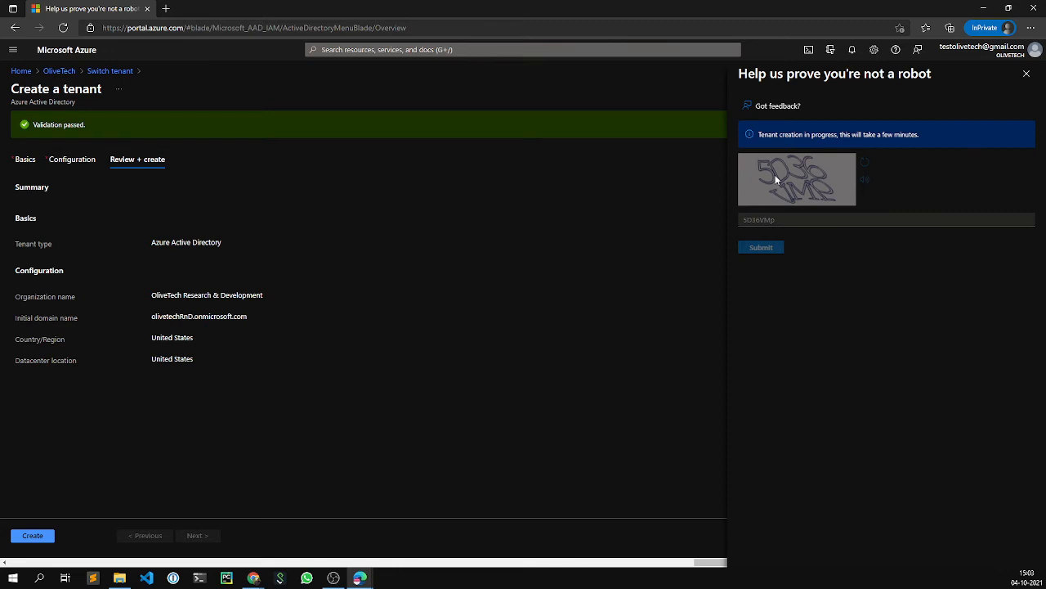
{"action": "left_click_drag", "start_coordinate": [752, 135], "coordinate": [927, 139]}
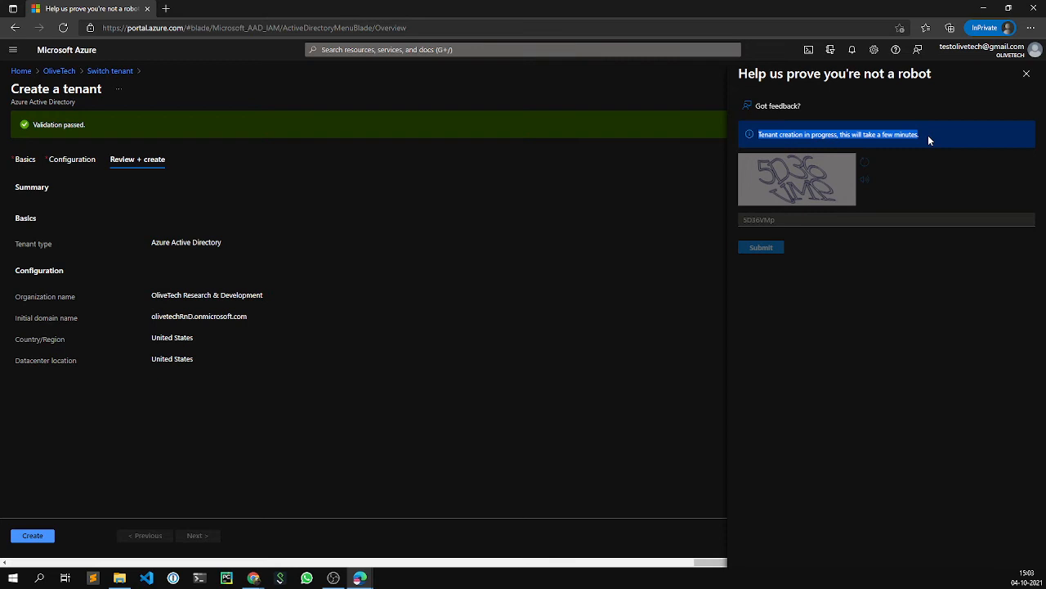
{"action": "left_click", "coordinate": [852, 278]}
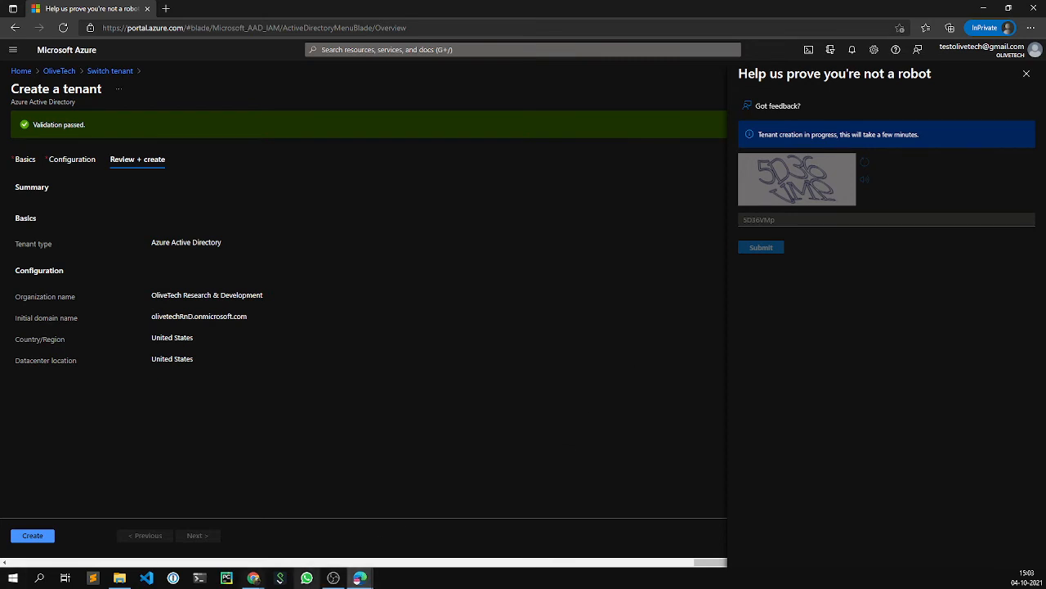
{"action": "key", "text": "alt+Tab"}
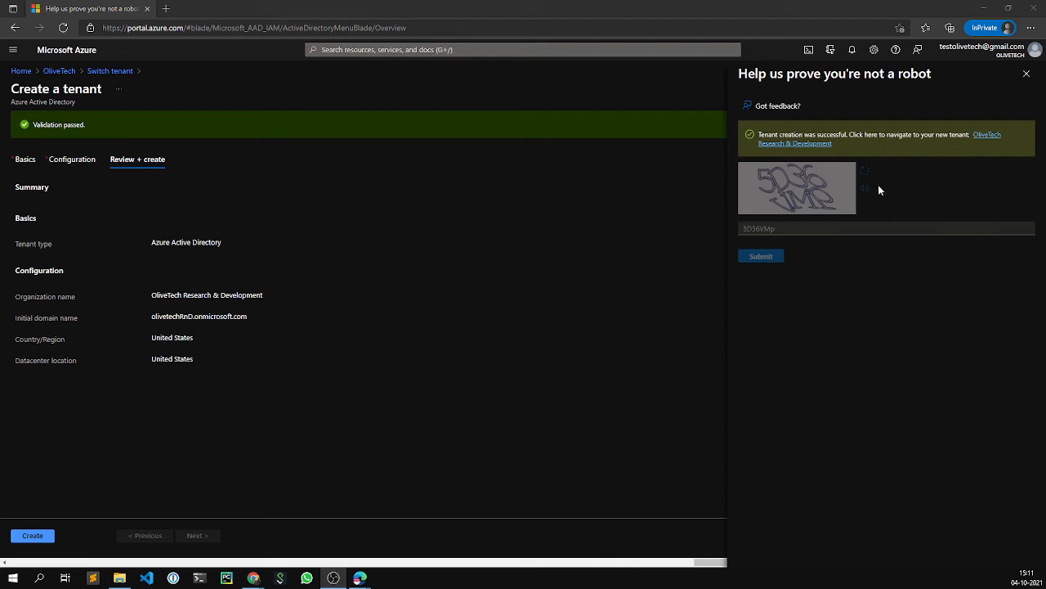
{"action": "left_click", "coordinate": [978, 142]}
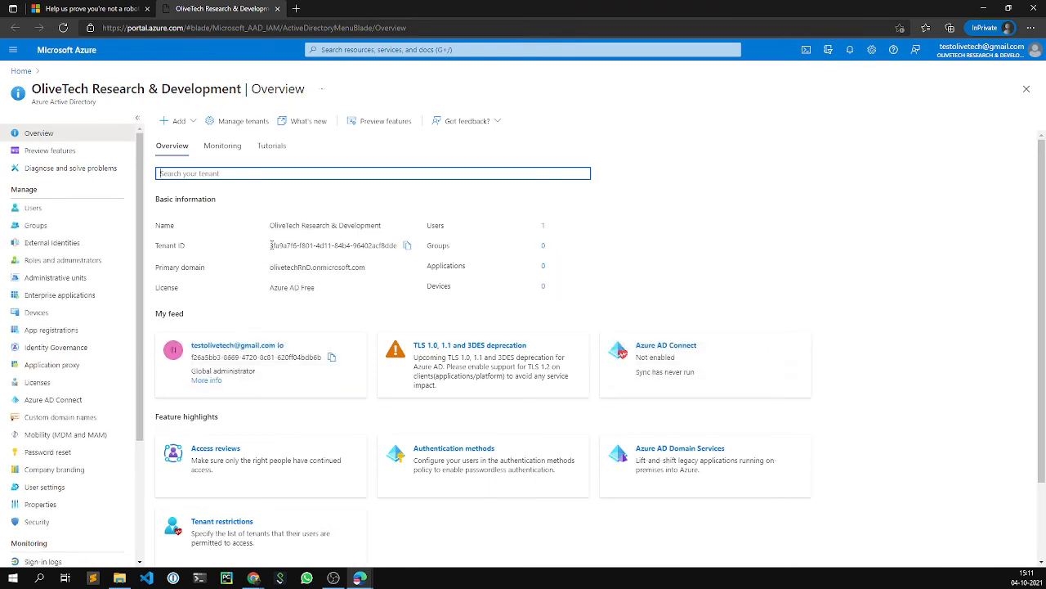
{"action": "left_click_drag", "start_coordinate": [268, 246], "coordinate": [399, 246]}
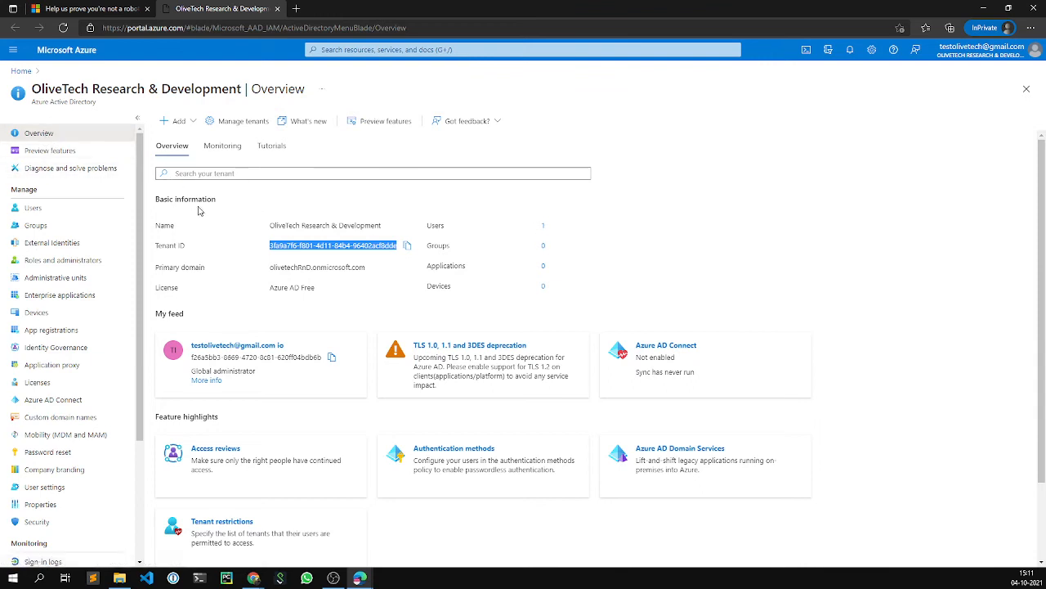
{"action": "left_click_drag", "start_coordinate": [156, 201], "coordinate": [381, 225]}
{"action": "left_click", "coordinate": [330, 213]}
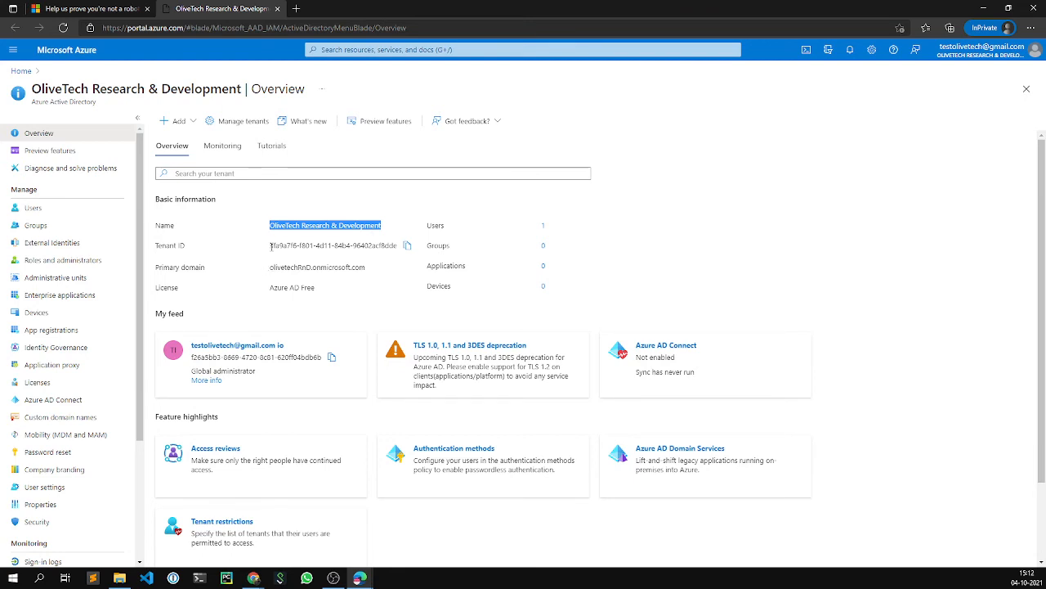
{"action": "left_click_drag", "start_coordinate": [270, 246], "coordinate": [398, 248]}
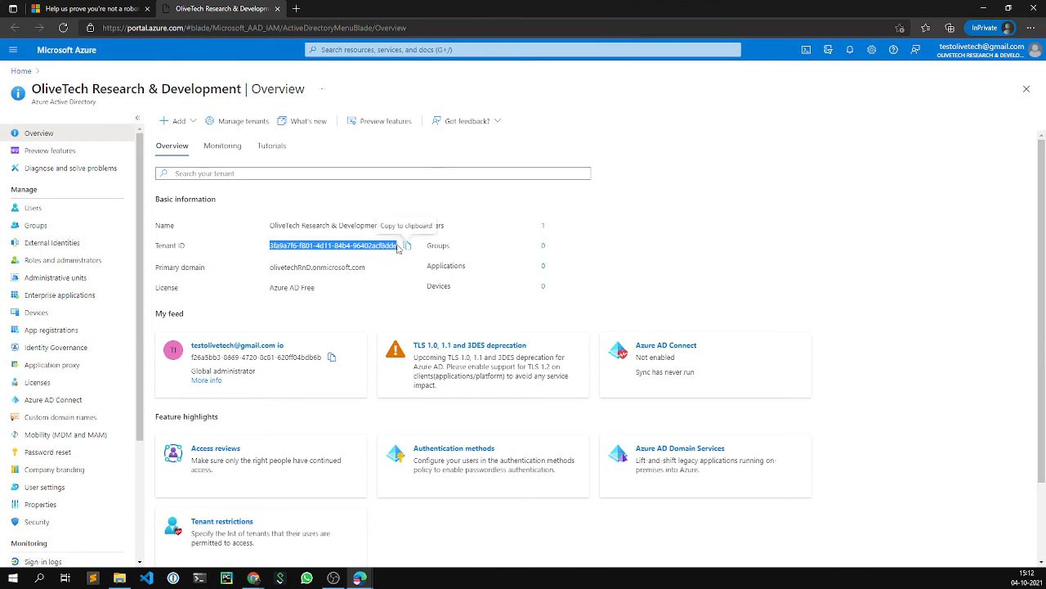
{"action": "left_click", "coordinate": [270, 268]}
{"action": "left_click_drag", "start_coordinate": [271, 267], "coordinate": [366, 268]}
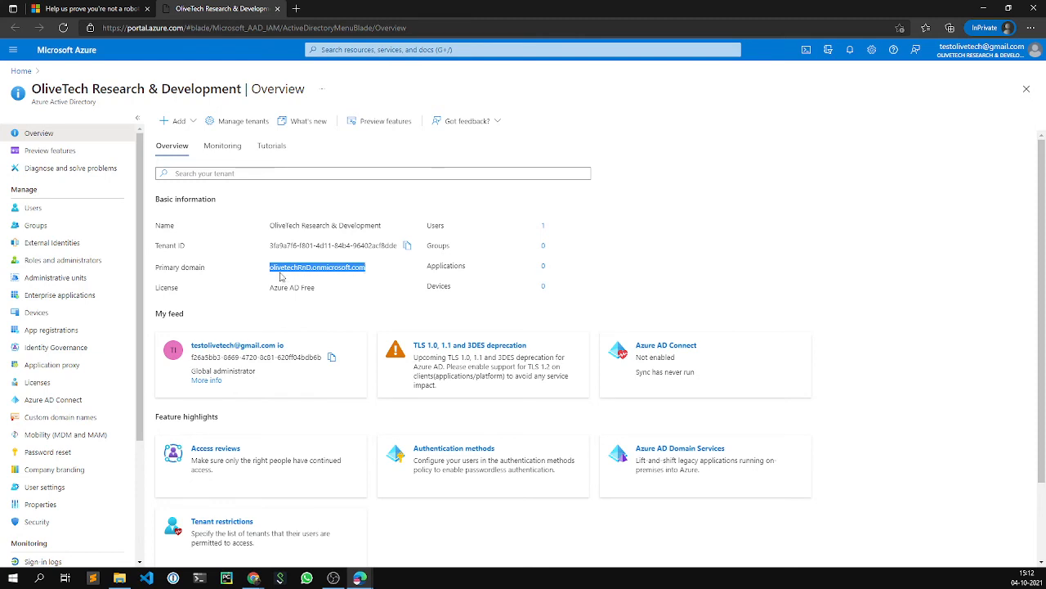
{"action": "left_click_drag", "start_coordinate": [270, 270], "coordinate": [369, 271]}
{"action": "left_click_drag", "start_coordinate": [270, 289], "coordinate": [332, 293]}
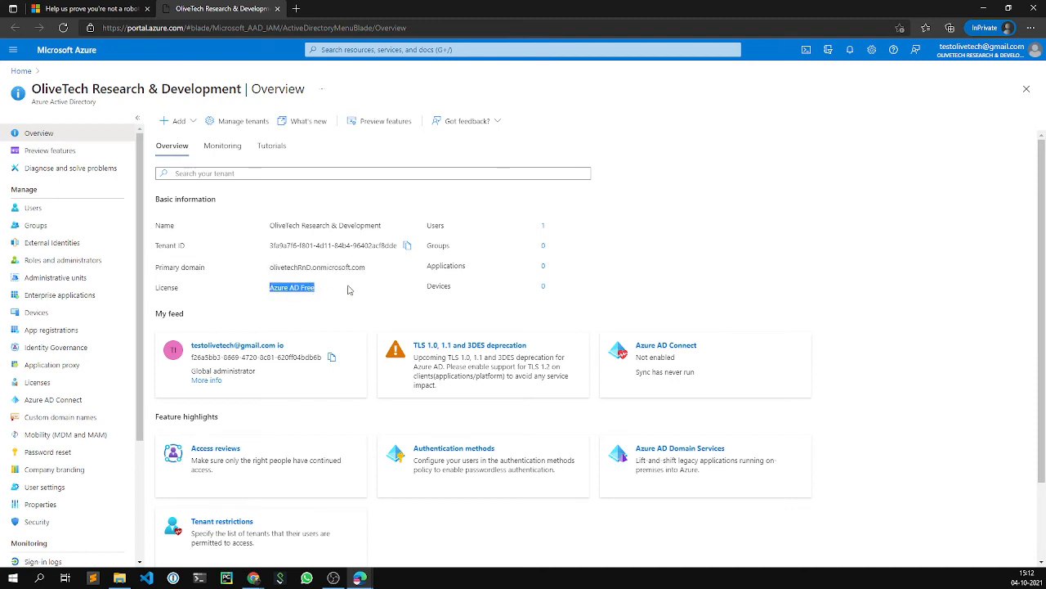
{"action": "left_click", "coordinate": [350, 290]}
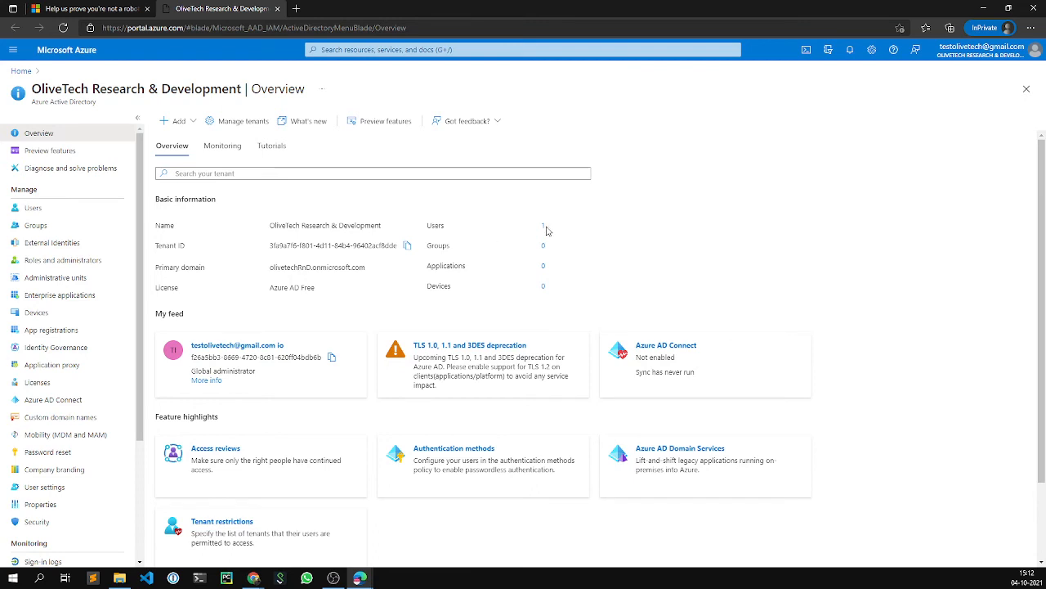
{"action": "left_click", "coordinate": [44, 209]}
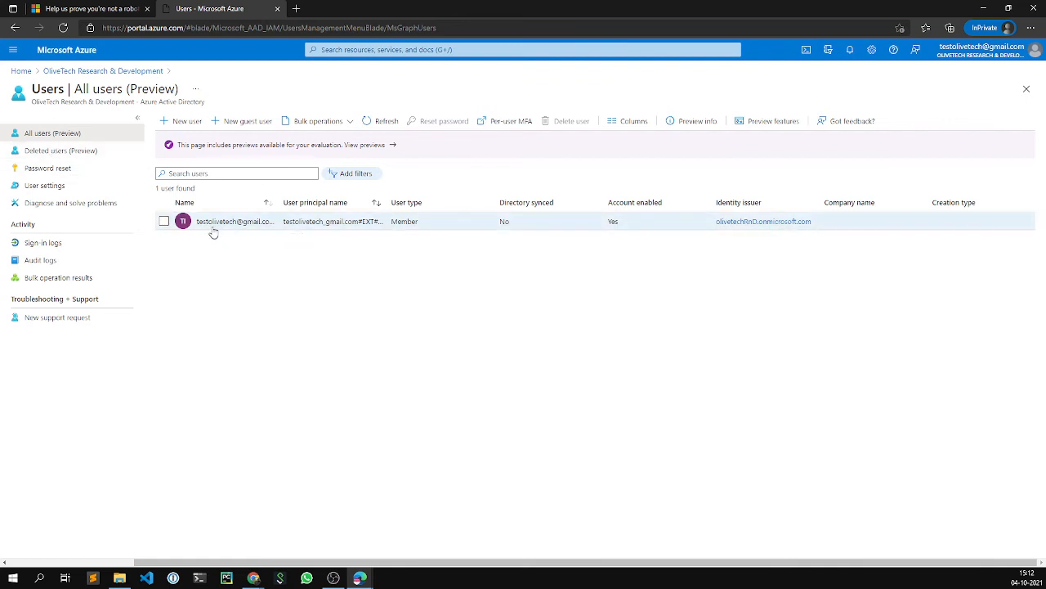
{"action": "left_click", "coordinate": [213, 227]}
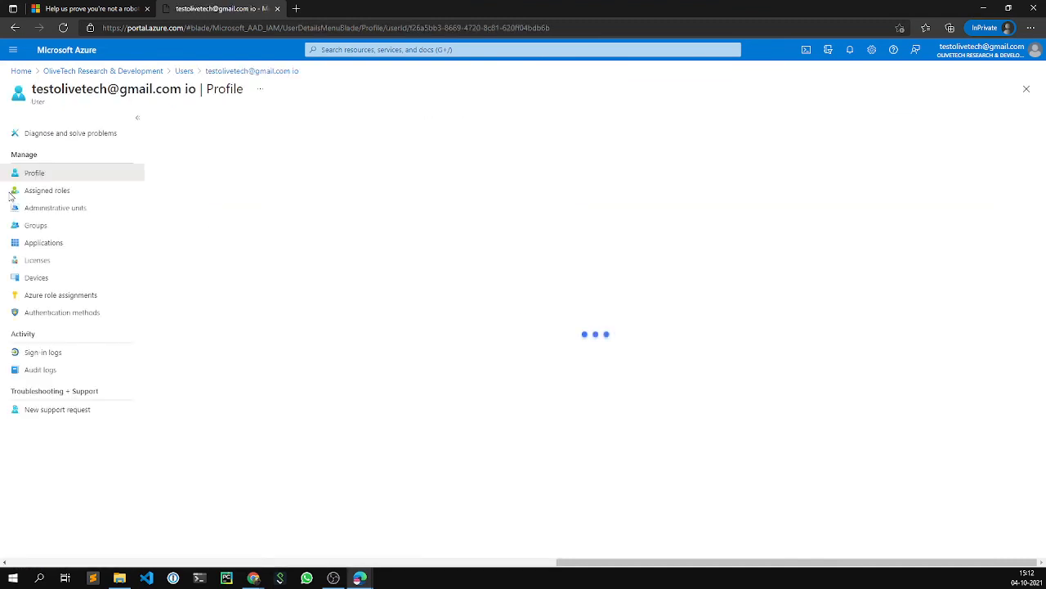
{"action": "left_click", "coordinate": [28, 197]}
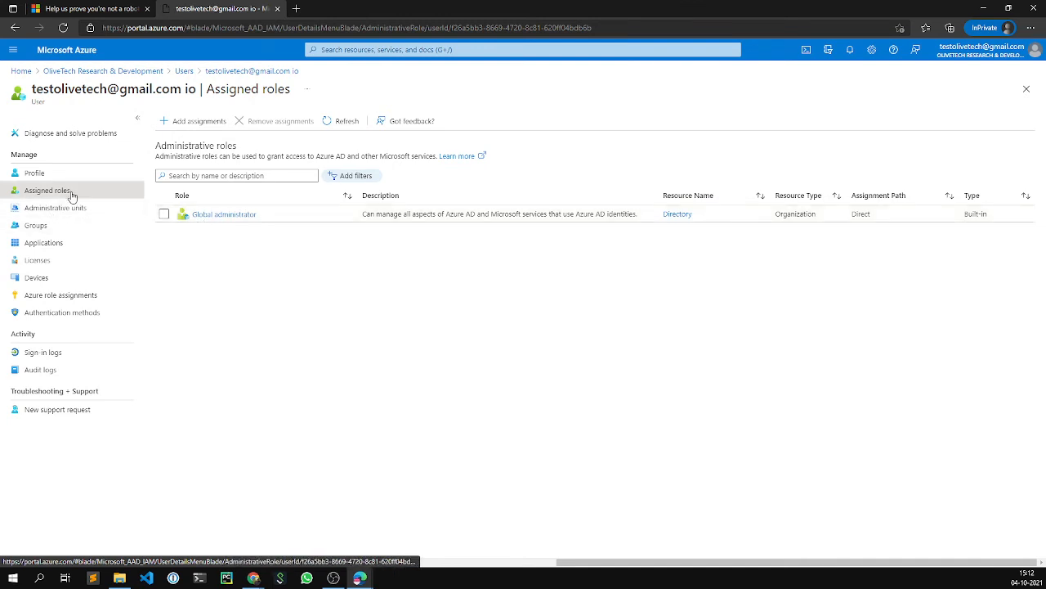
{"action": "left_click", "coordinate": [184, 72]}
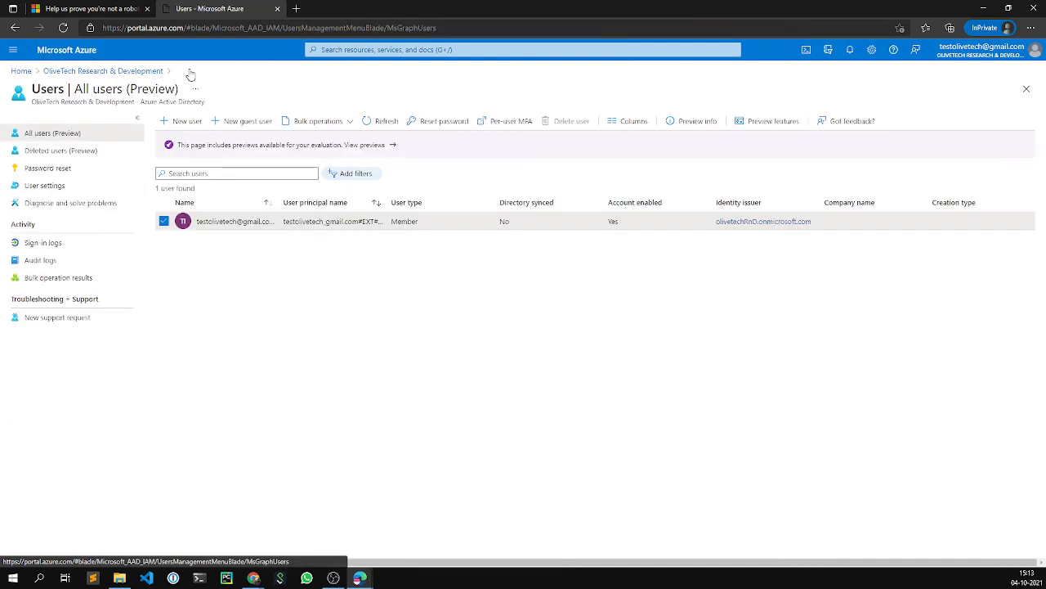
{"action": "left_click", "coordinate": [84, 71]}
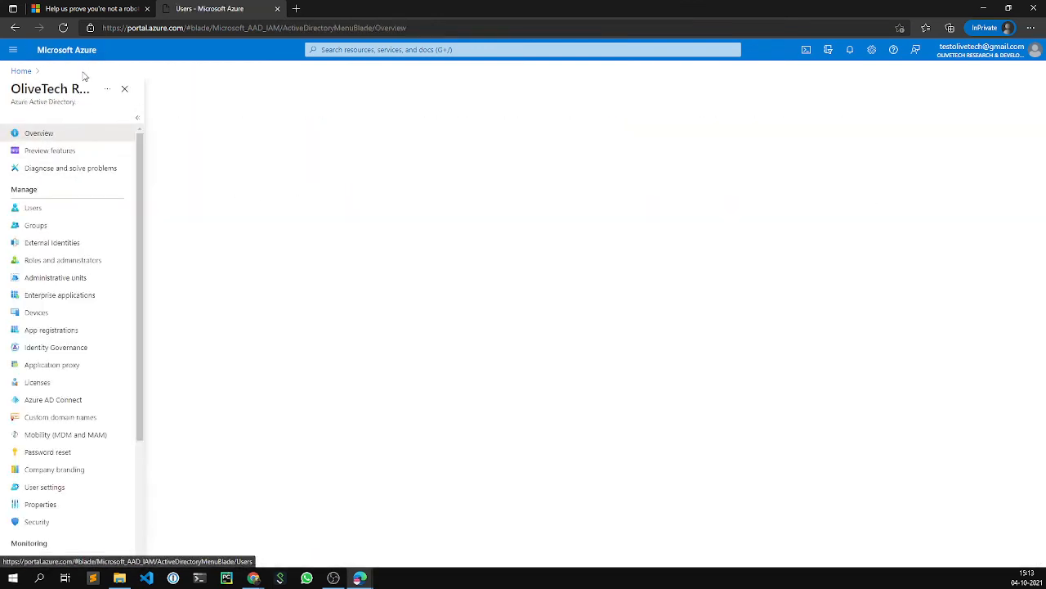
- Review the tenant's Roles and administrators and the roles assigned to your own account
{"action": "left_click", "coordinate": [49, 260]}
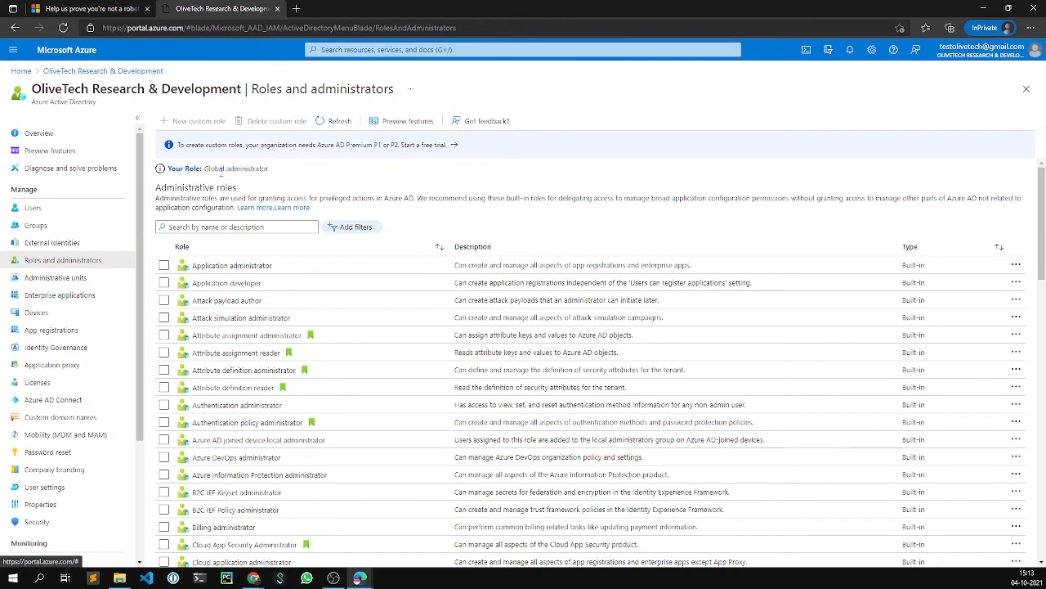
{"action": "left_click", "coordinate": [178, 169]}
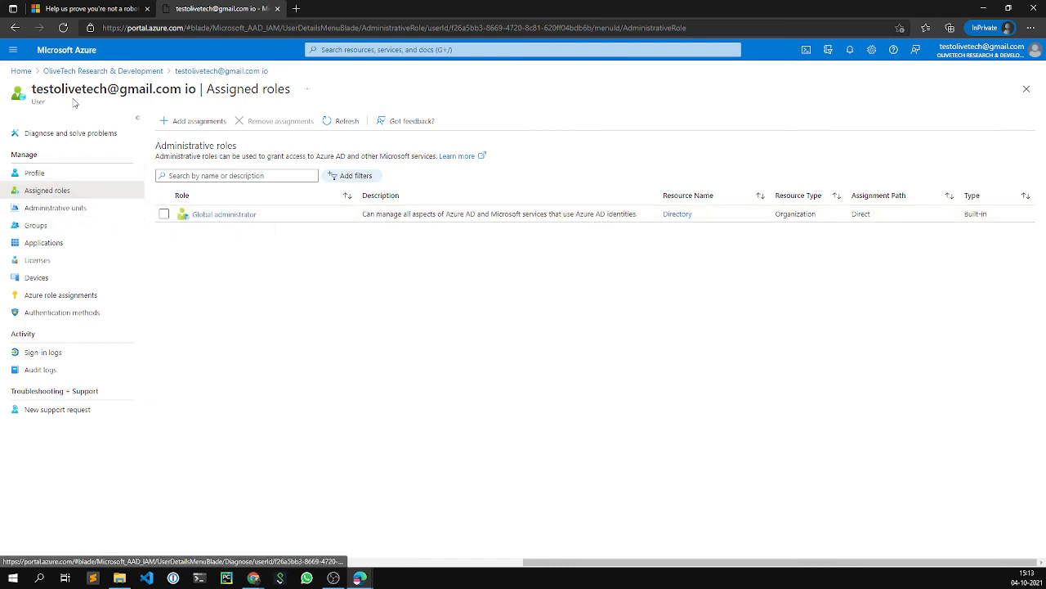
{"action": "left_click_drag", "start_coordinate": [31, 89], "coordinate": [198, 90]}
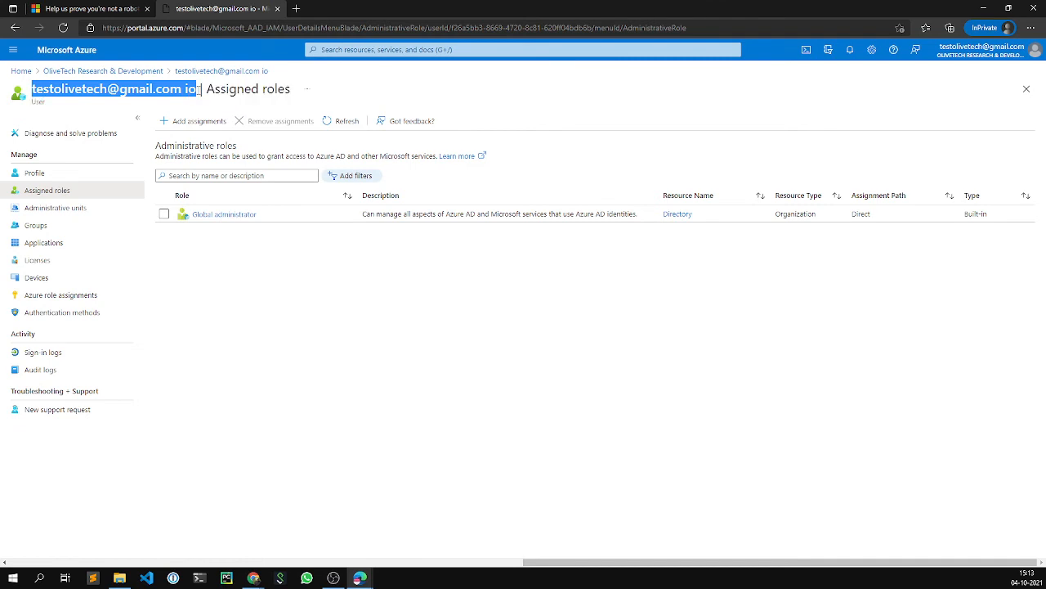
{"action": "left_click", "coordinate": [238, 252]}
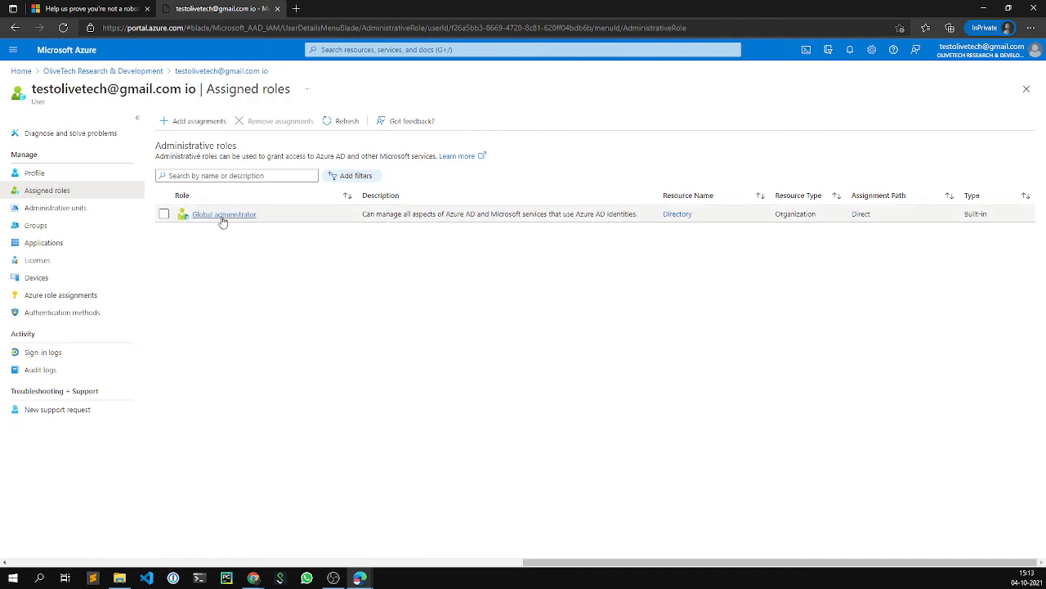
- Glance at your user profile, then return to the Azure home page
{"action": "left_click", "coordinate": [48, 176]}
{"action": "left_click", "coordinate": [119, 73]}
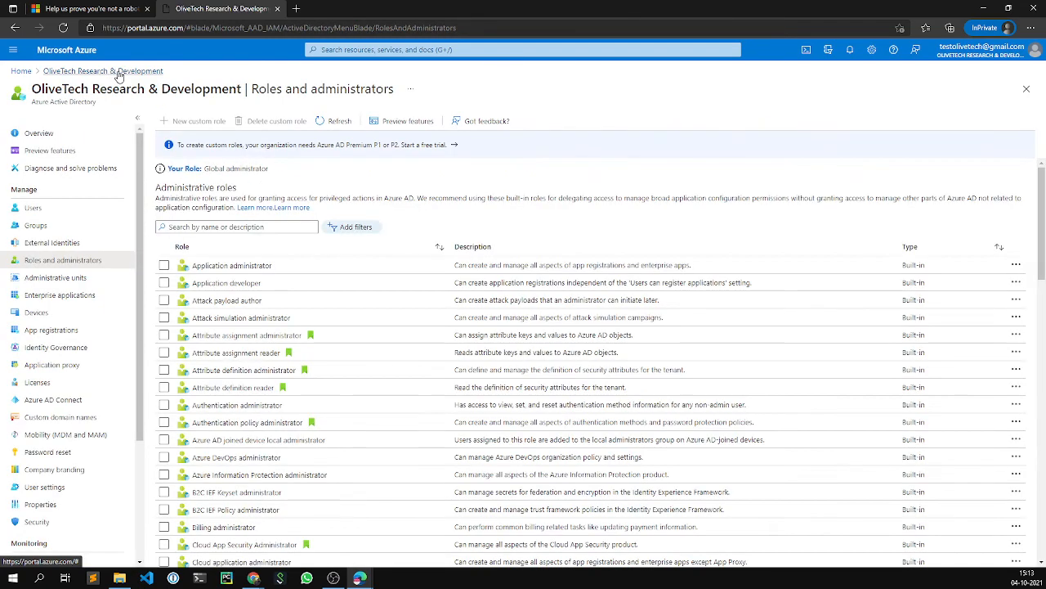
{"action": "left_click", "coordinate": [16, 72]}
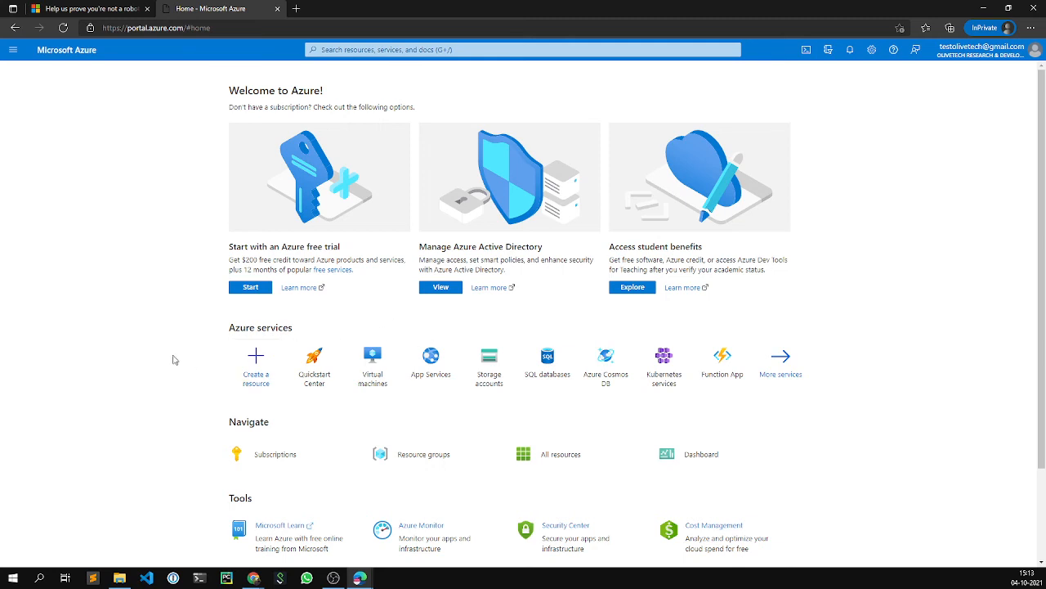
{"action": "scroll", "coordinate": [169, 358], "scroll_direction": "down", "scroll_amount": 3}
{"action": "left_click", "coordinate": [299, 345]}
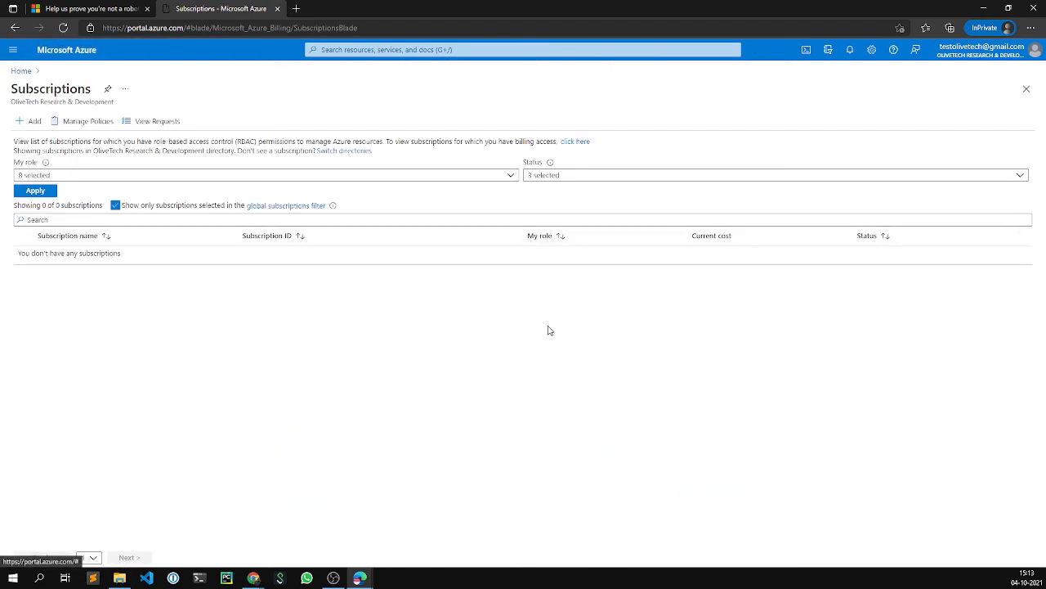
{"action": "left_click", "coordinate": [115, 205]}
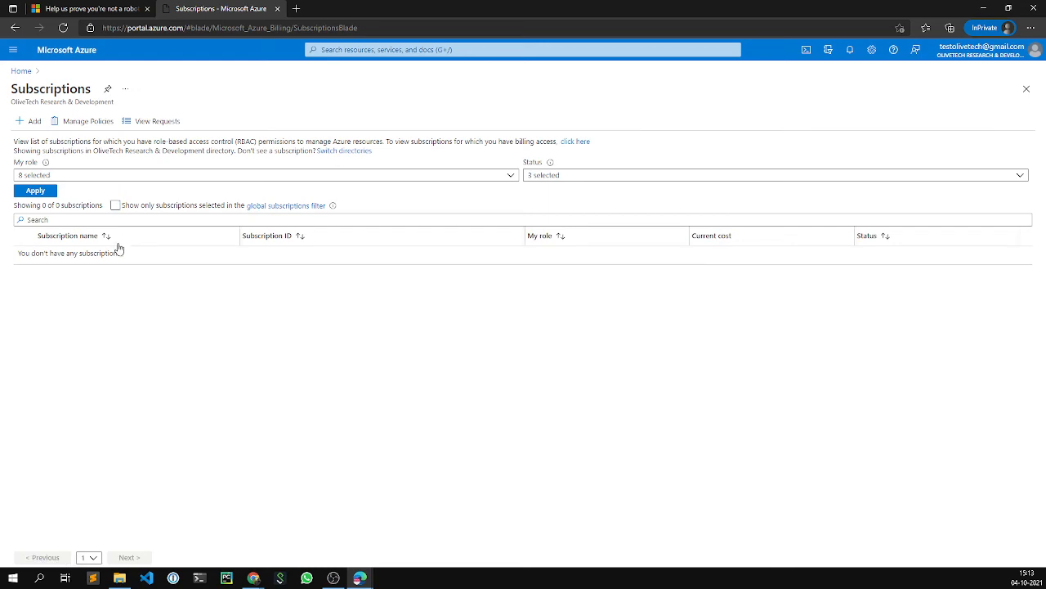
{"action": "left_click", "coordinate": [22, 72]}
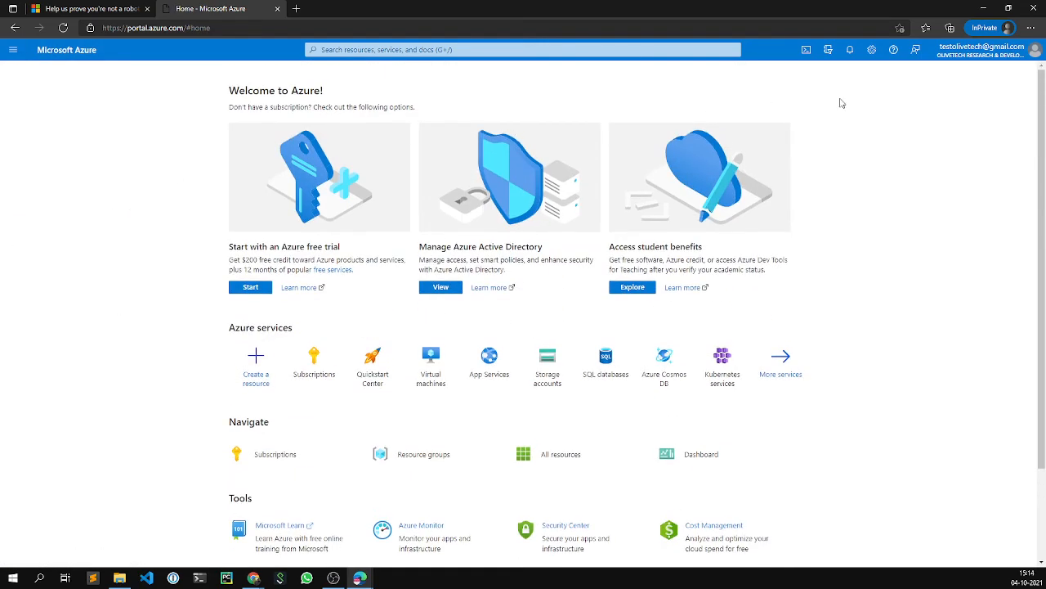
{"action": "left_click", "coordinate": [955, 58]}
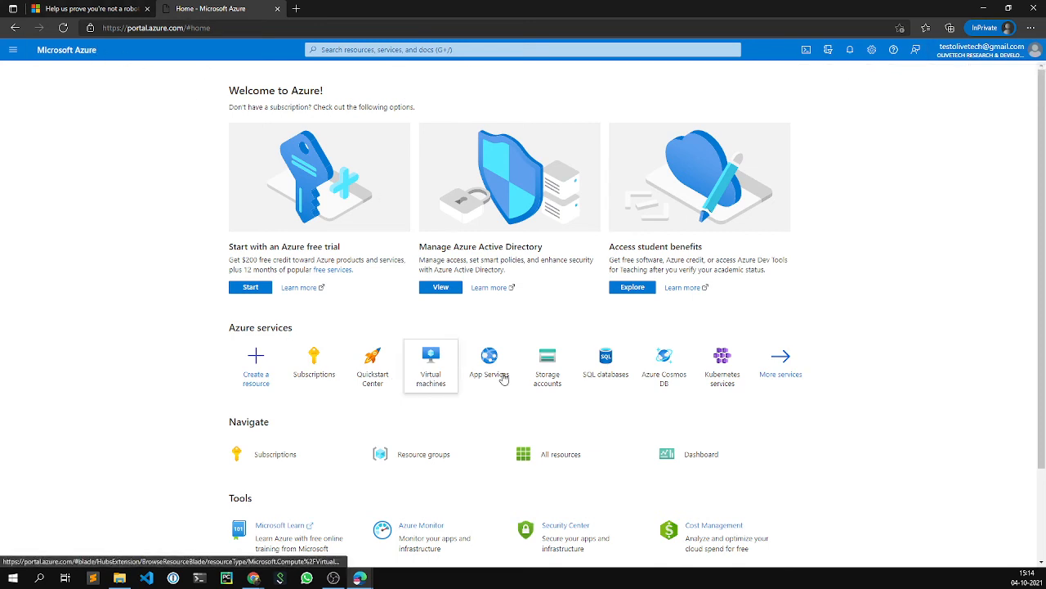
- Search 'Azure Active' and open the Azure Active Directory overview for OliveTech Research & Development
{"action": "left_click", "coordinate": [372, 49]}
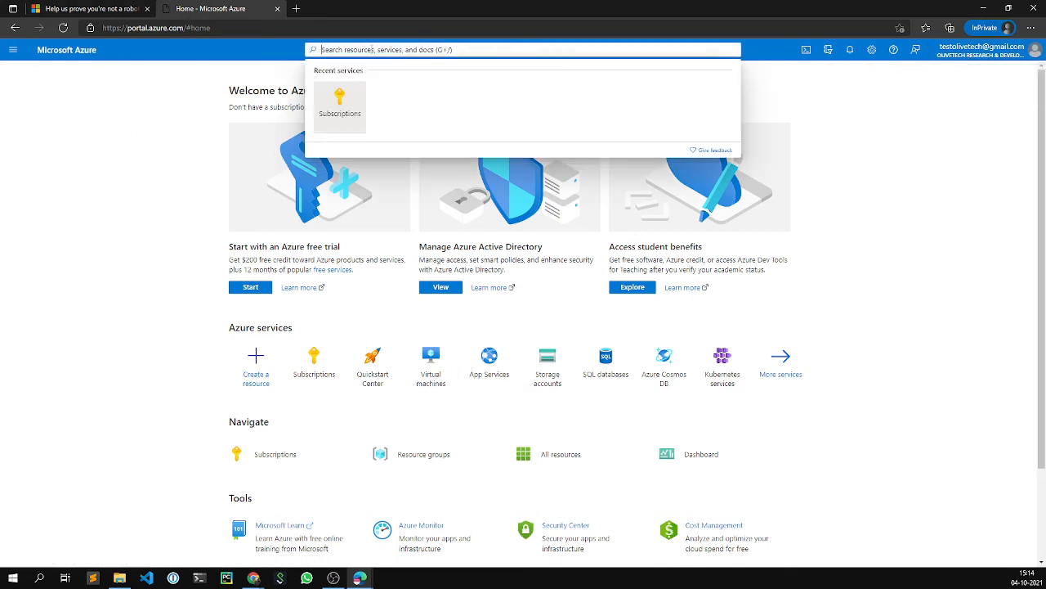
{"action": "type", "text": "Ad"}
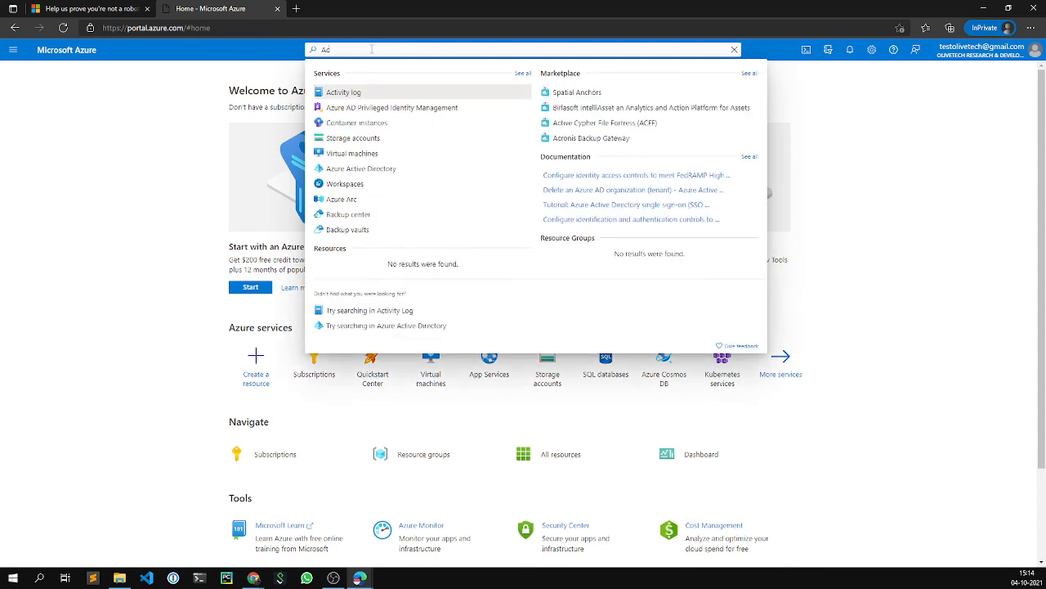
{"action": "key", "text": "BackSpace"}
{"action": "key", "text": "BackSpace"}
{"action": "type", "text": "z"}
{"action": "key", "text": "BackSpace"}
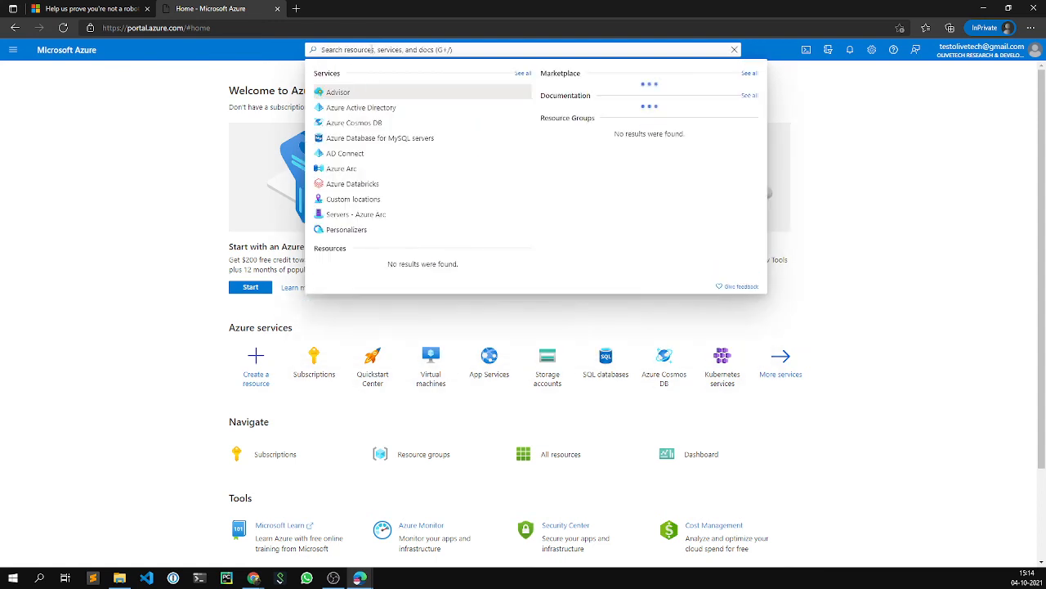
{"action": "type", "text": "Azure"}
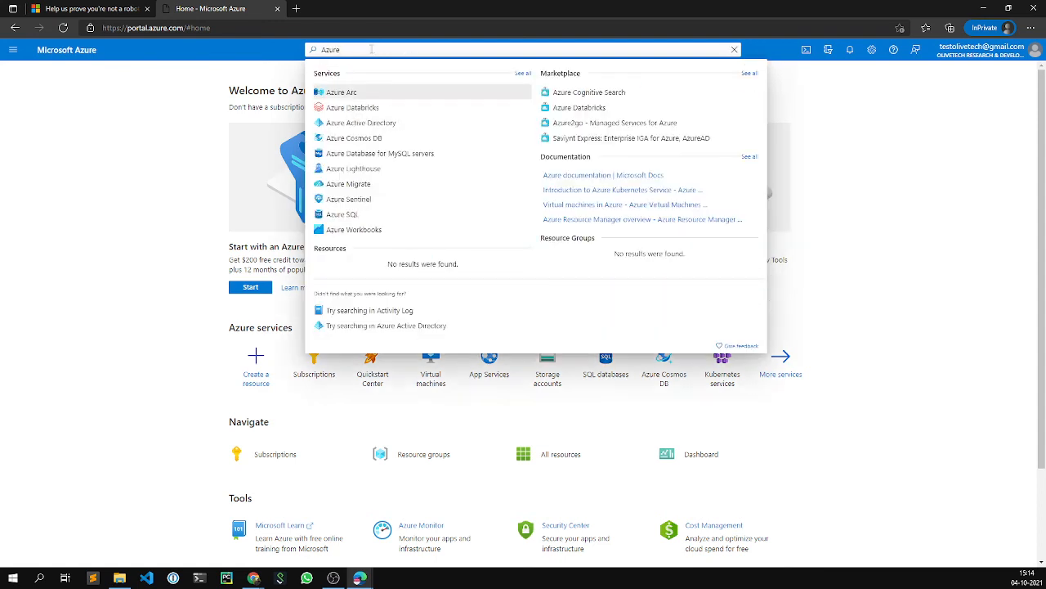
{"action": "type", "text": " Active"}
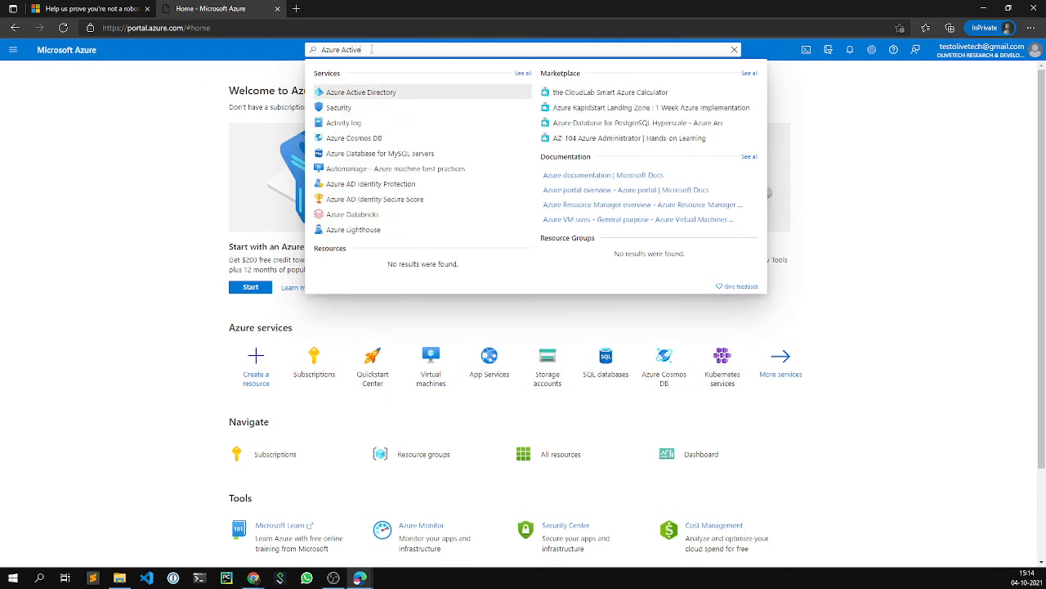
{"action": "left_click", "coordinate": [377, 95]}
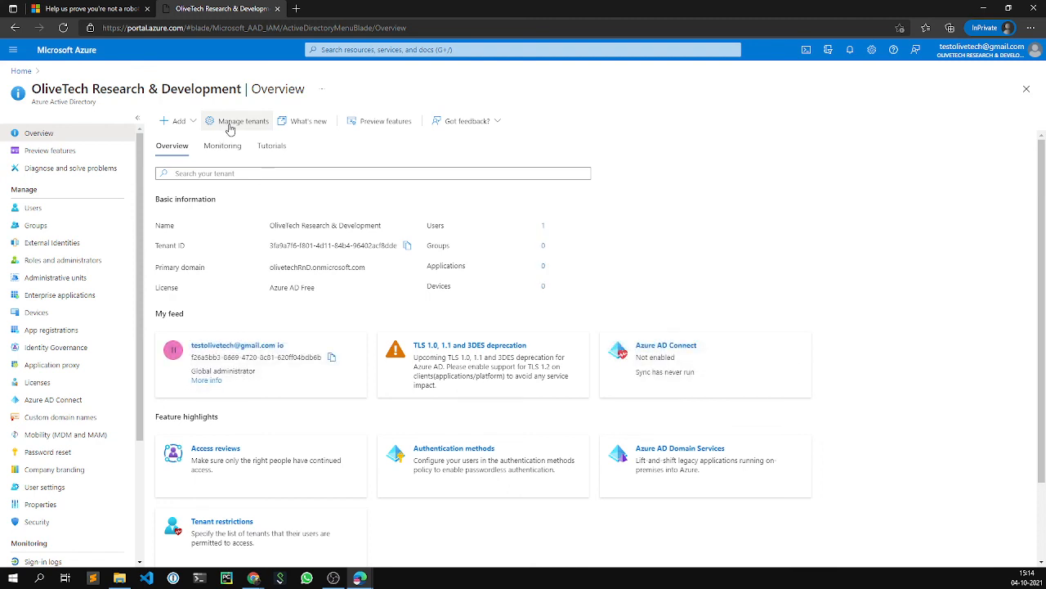
- In Manage tenants, make Default Directory the default tenant and view its details
{"action": "left_click", "coordinate": [230, 124]}
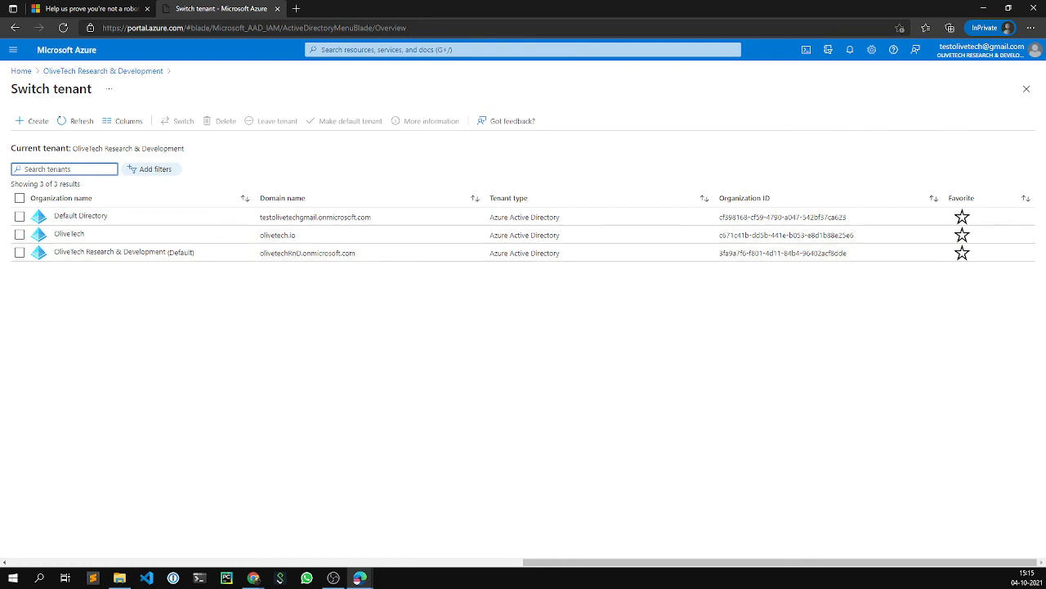
{"action": "left_click", "coordinate": [19, 216]}
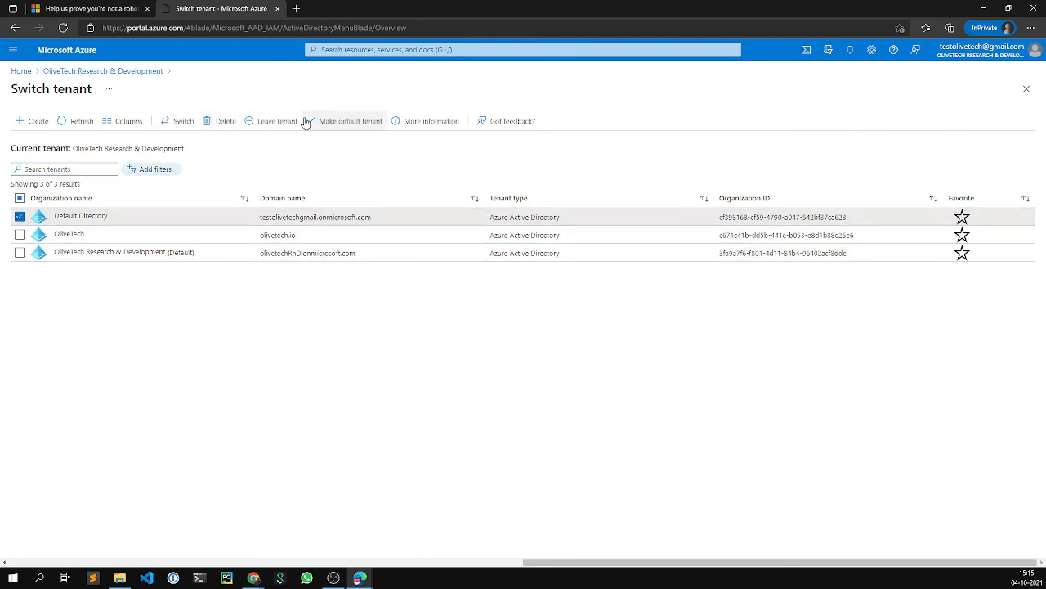
{"action": "left_click", "coordinate": [329, 132]}
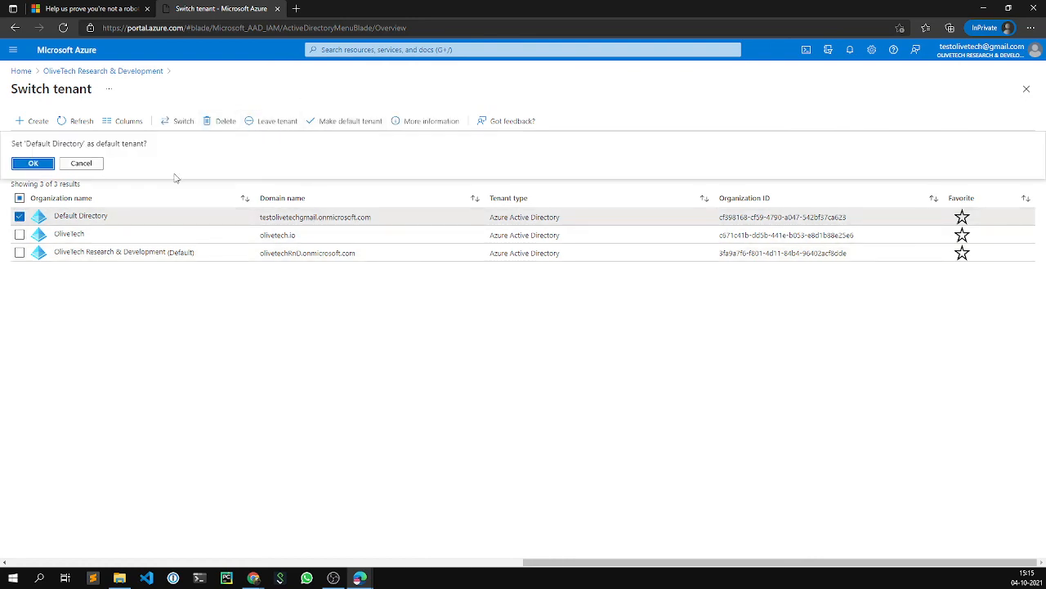
{"action": "left_click", "coordinate": [32, 164]}
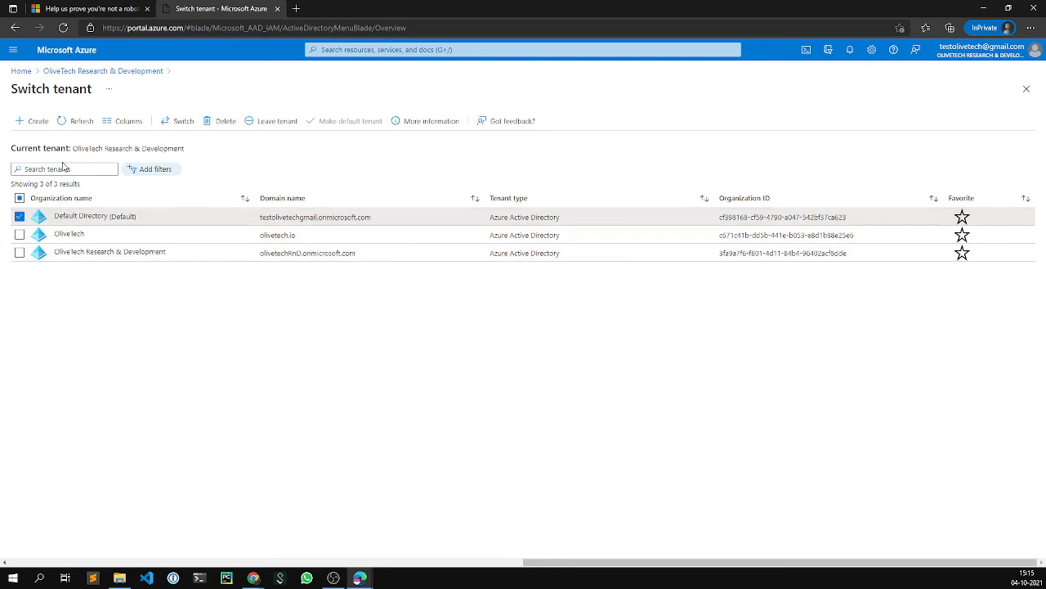
{"action": "left_click", "coordinate": [20, 217]}
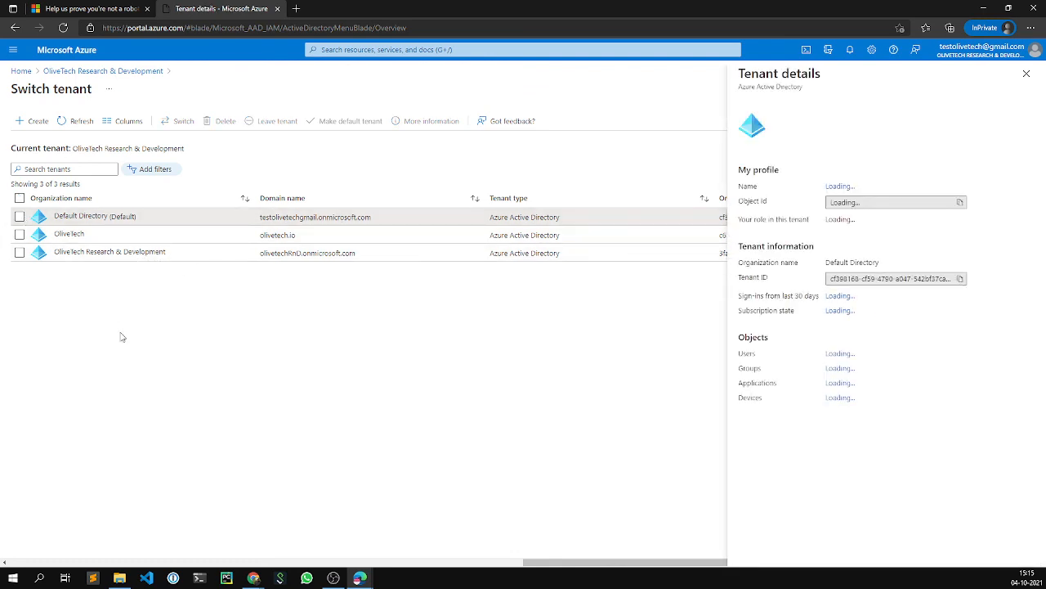
- Close the Default Directory details and open the OliveTech Research & Development tenant details
{"action": "left_click", "coordinate": [1027, 73]}
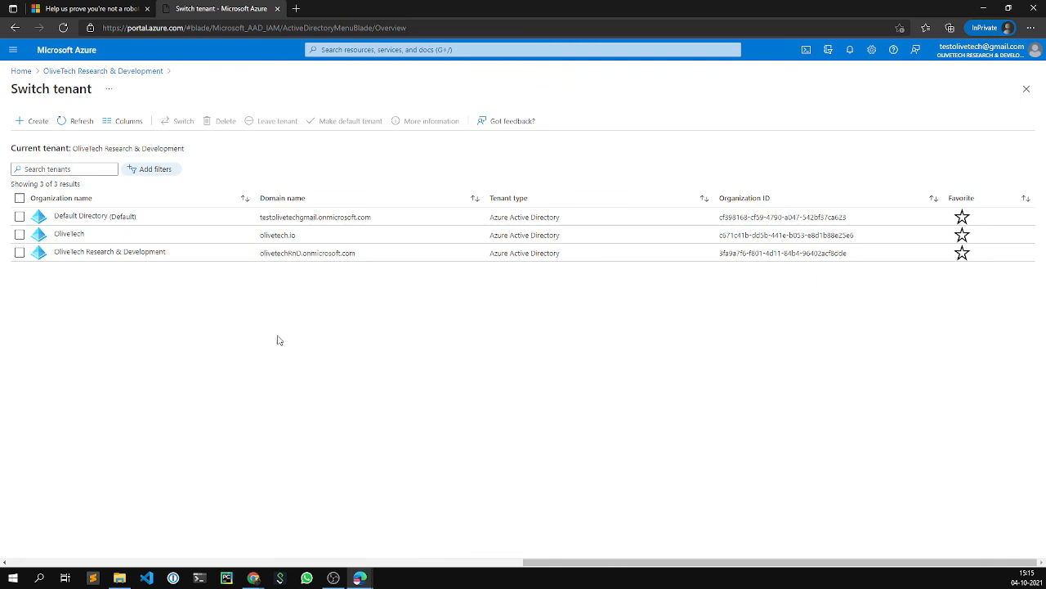
{"action": "left_click", "coordinate": [116, 252]}
{"action": "left_click", "coordinate": [1027, 73]}
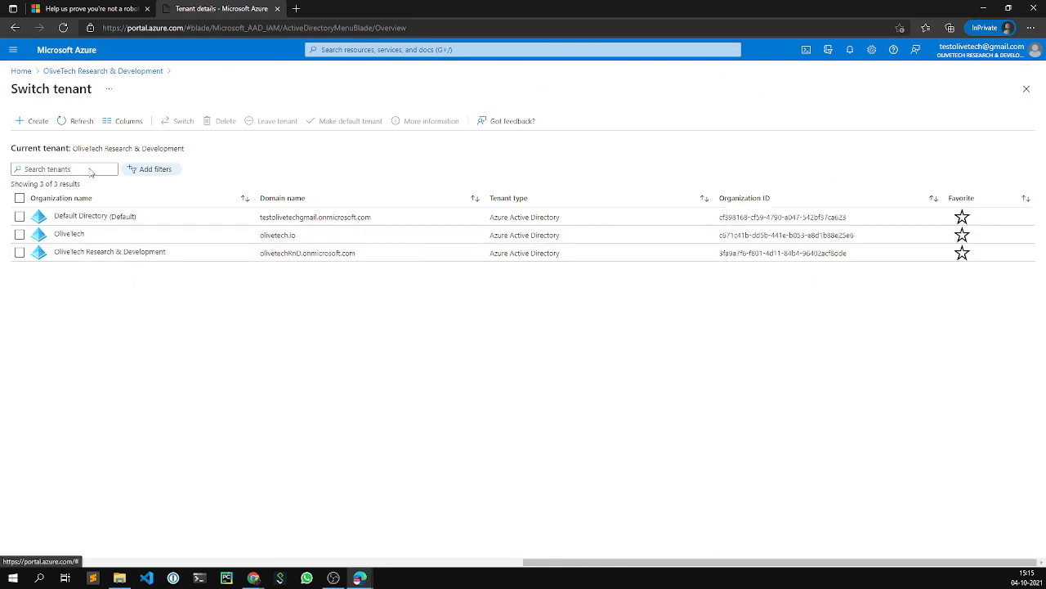
{"action": "left_click", "coordinate": [19, 253]}
{"action": "left_click", "coordinate": [78, 254]}
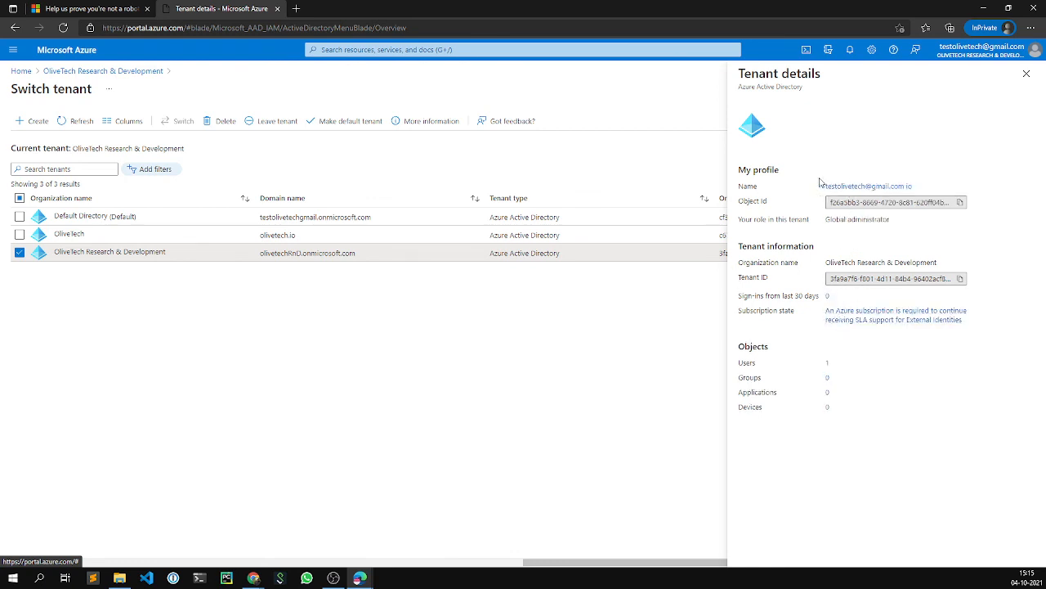
- Reopen the OliveTech tenant details and open the global administrator's user profile
{"action": "left_click", "coordinate": [22, 253]}
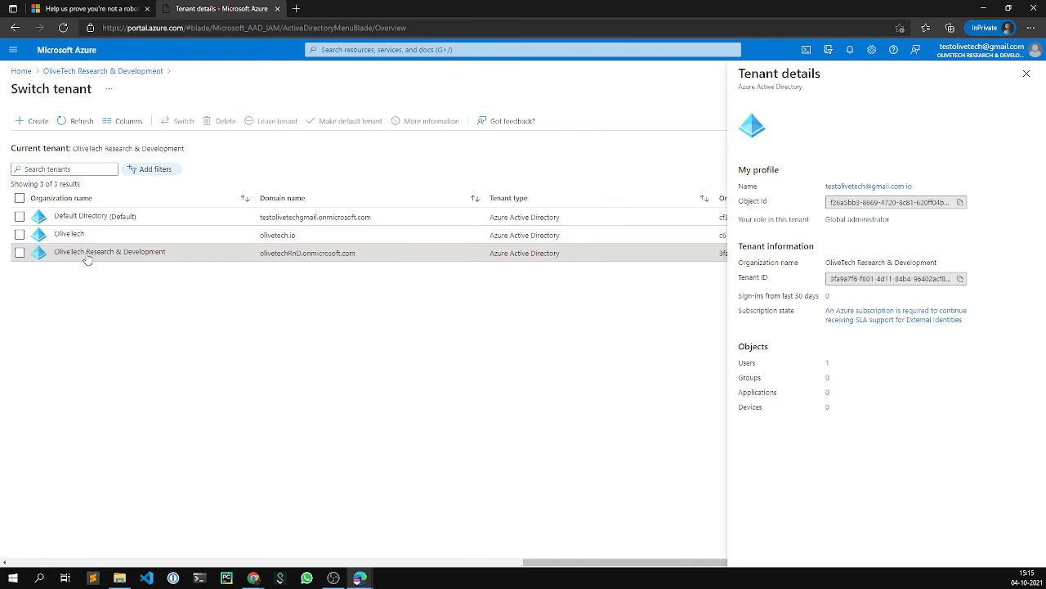
{"action": "left_click", "coordinate": [1026, 75]}
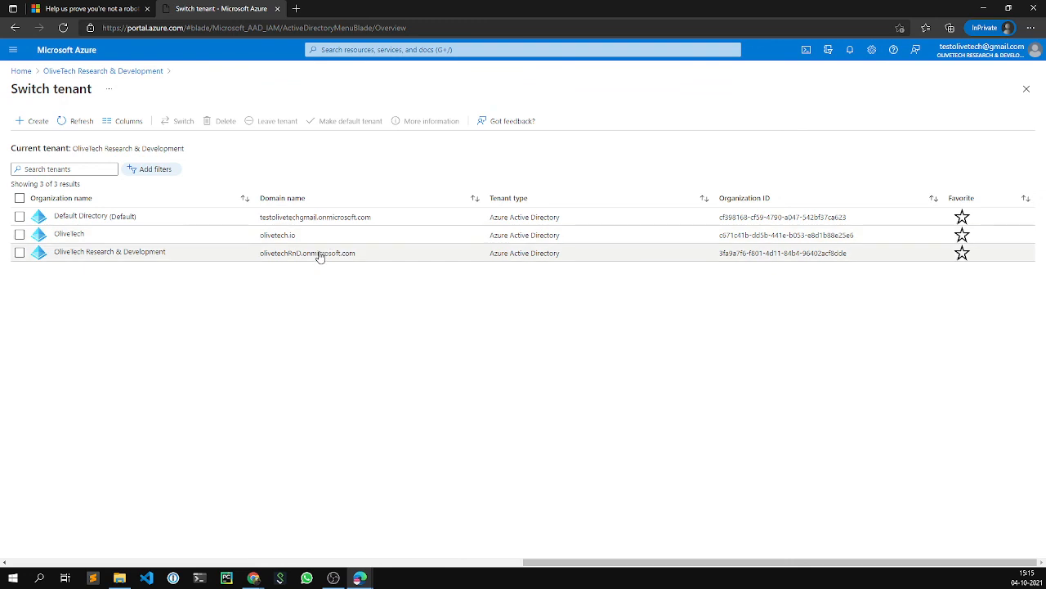
{"action": "left_click", "coordinate": [79, 252]}
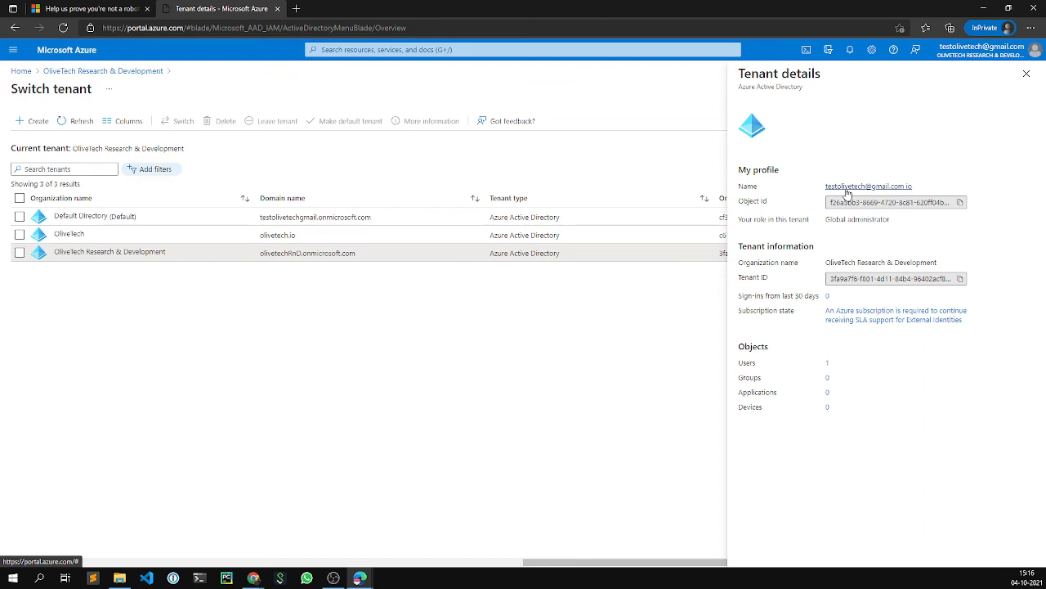
{"action": "left_click", "coordinate": [848, 190]}
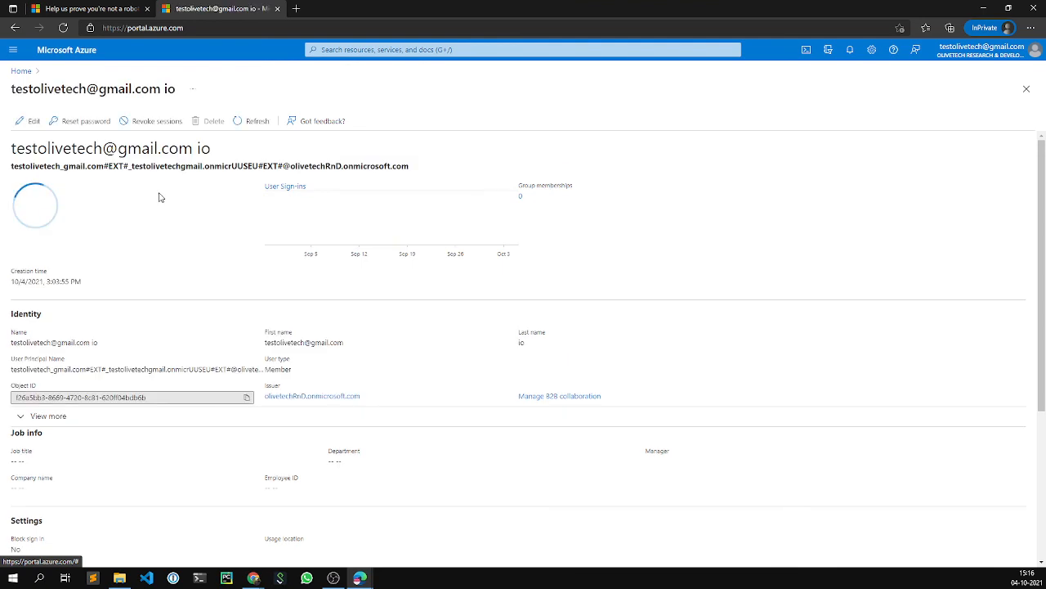
- Put the administrator profile in edit mode, look through its fields, and go home without changes
{"action": "left_click", "coordinate": [20, 121]}
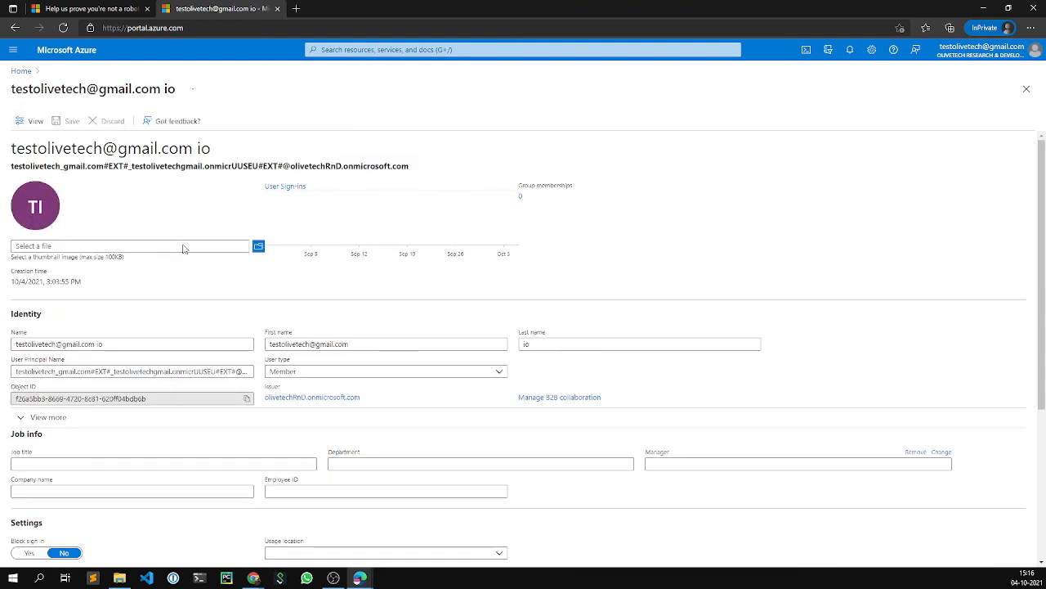
{"action": "left_click", "coordinate": [119, 343]}
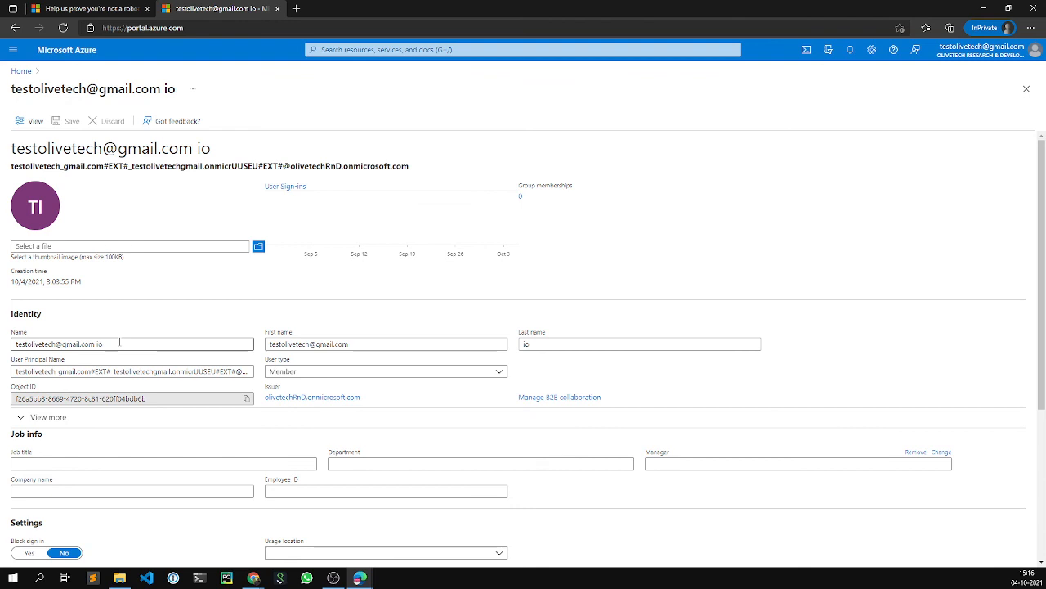
{"action": "scroll", "coordinate": [119, 343], "scroll_direction": "down", "scroll_amount": 1}
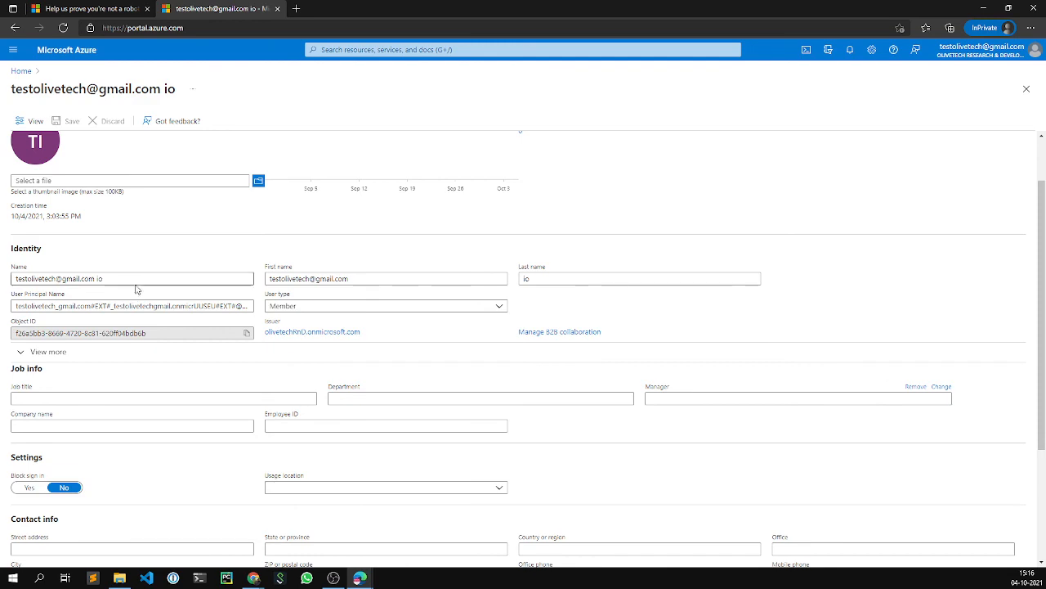
{"action": "scroll", "coordinate": [137, 281], "scroll_direction": "up", "scroll_amount": 1}
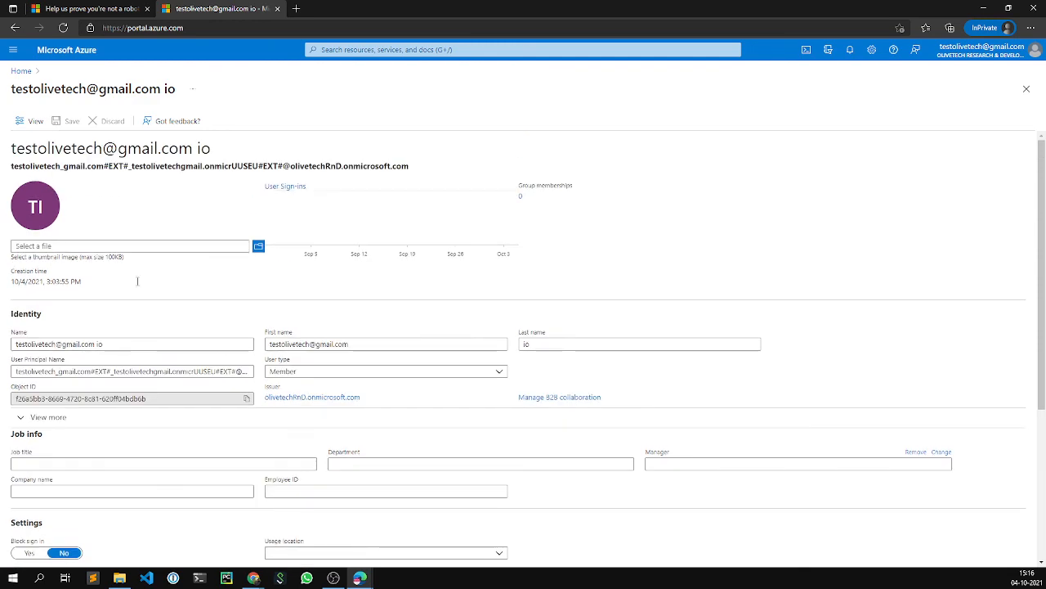
{"action": "scroll", "coordinate": [138, 280], "scroll_direction": "down", "scroll_amount": 3}
{"action": "scroll", "coordinate": [135, 285], "scroll_direction": "up", "scroll_amount": 3}
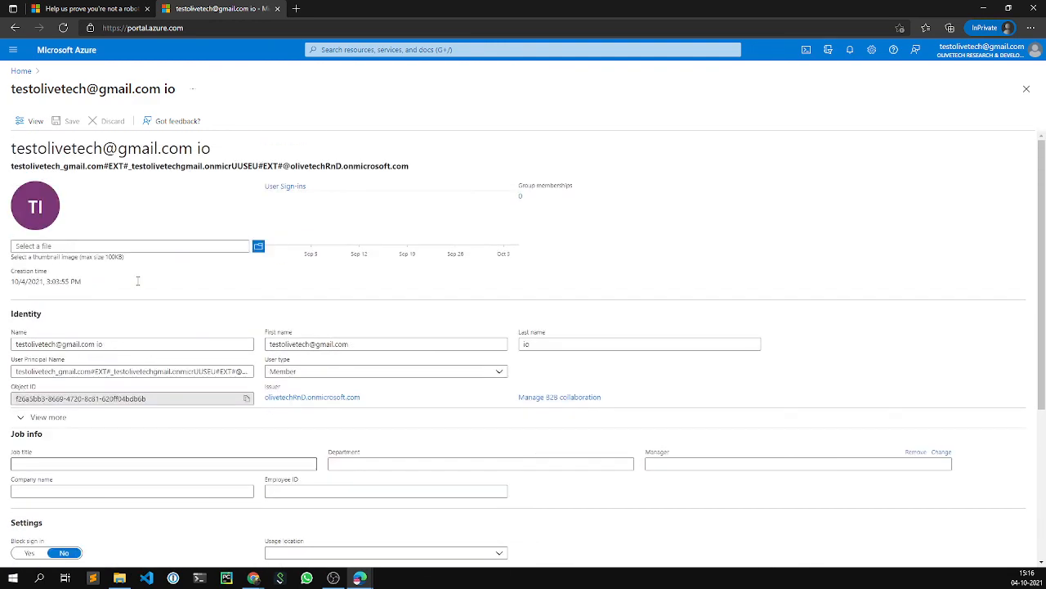
{"action": "scroll", "coordinate": [137, 285], "scroll_direction": "down", "scroll_amount": 4}
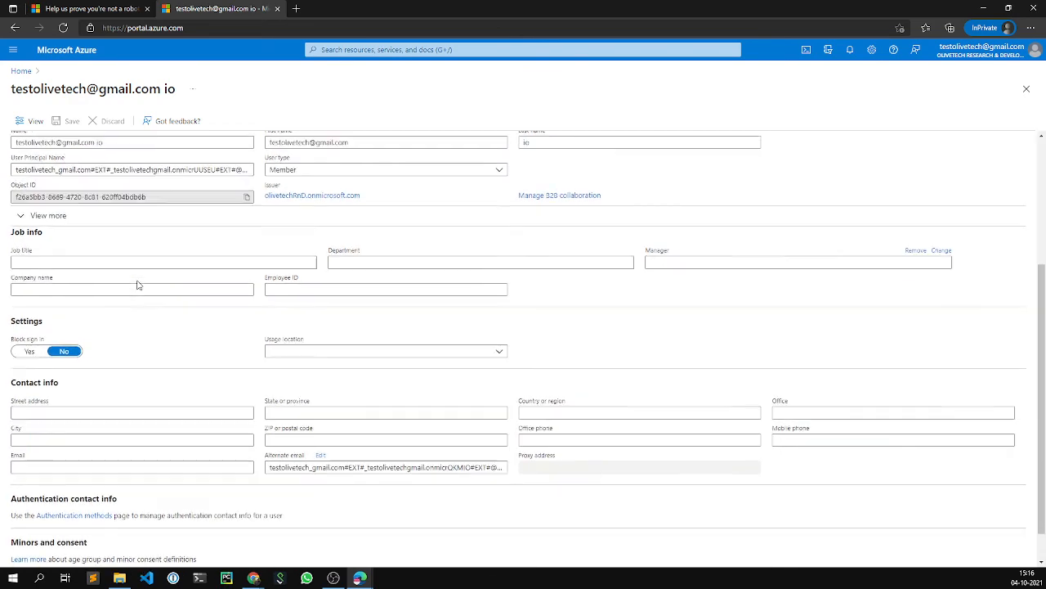
{"action": "scroll", "coordinate": [137, 284], "scroll_direction": "up", "scroll_amount": 4}
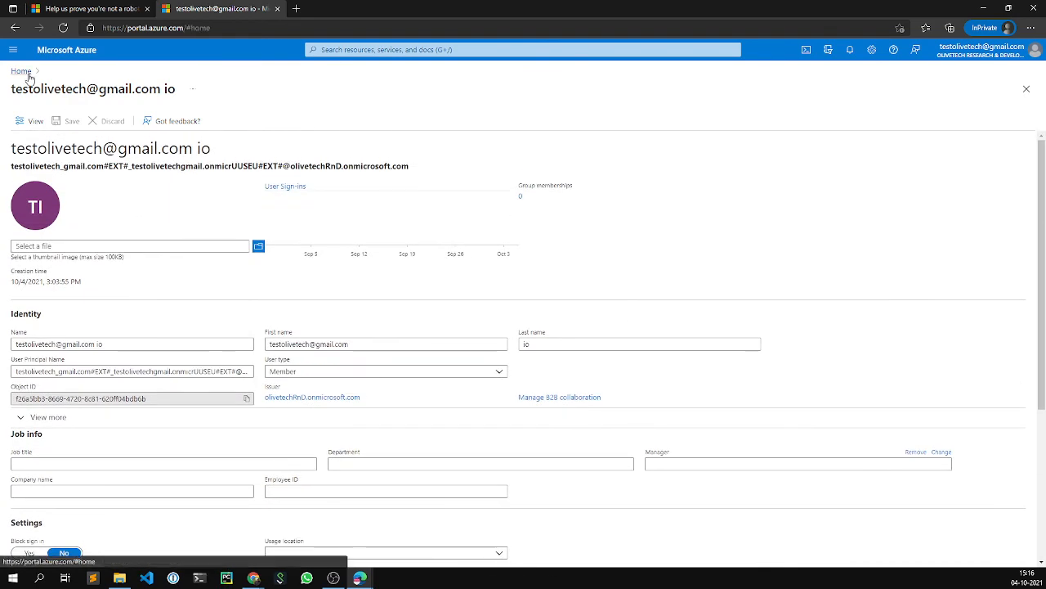
{"action": "left_click", "coordinate": [22, 71]}
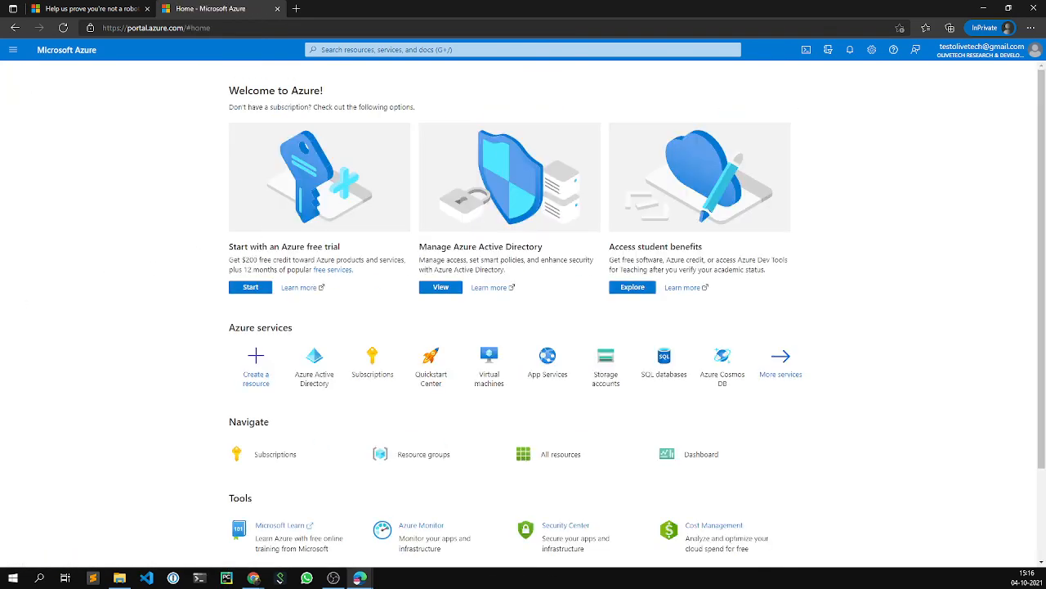